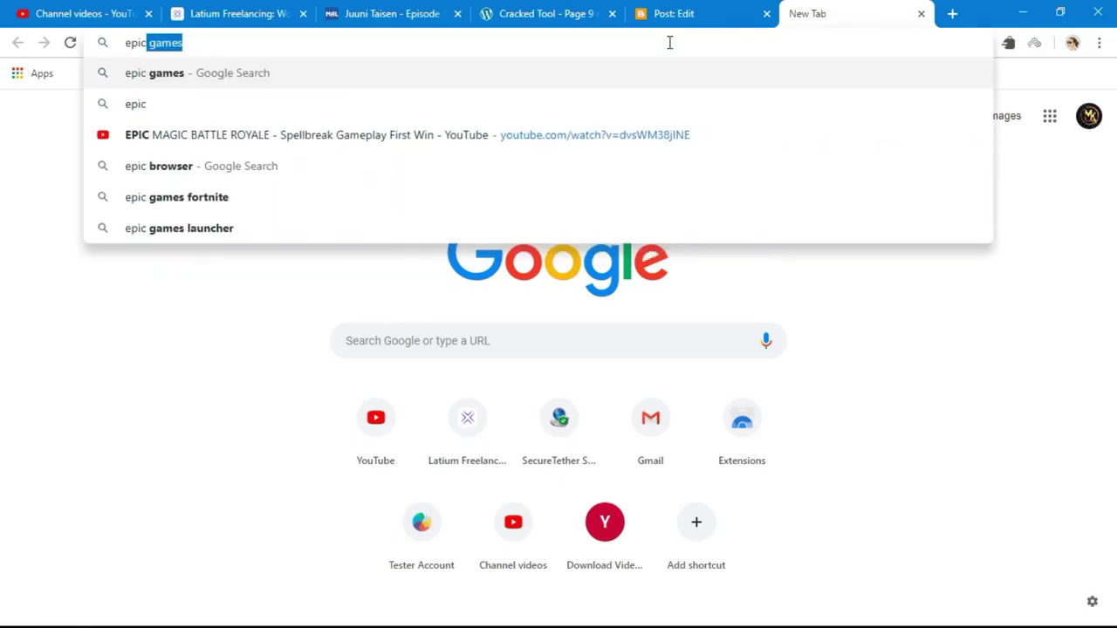
Search Google for 'epic launcher' and open the Epic Games Launcher install page
type("lau")
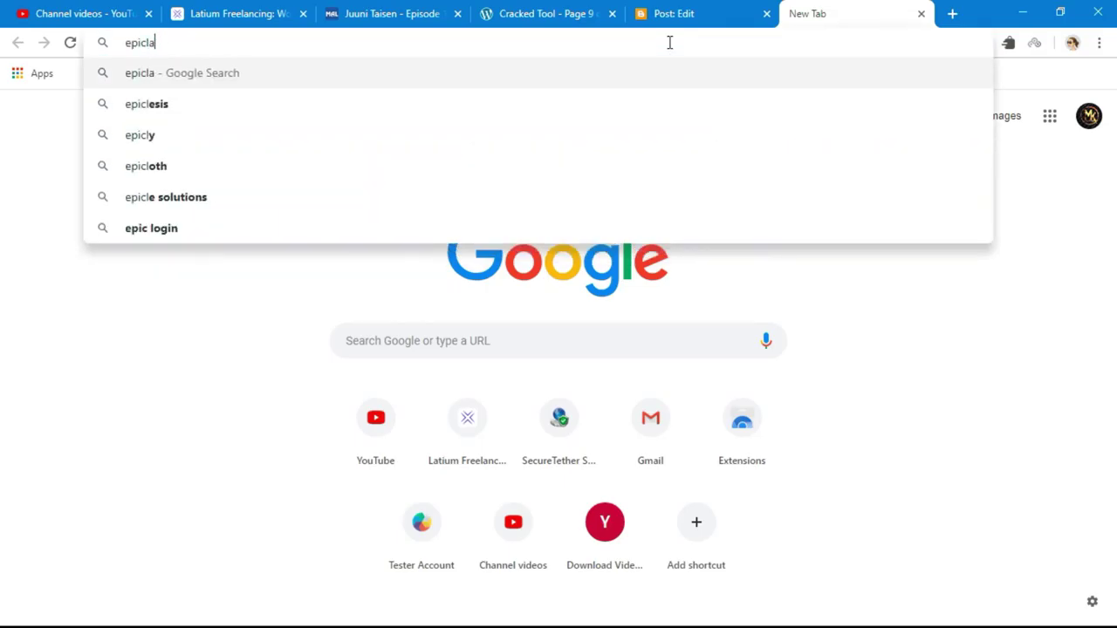
key("BackSpace")
key("BackSpace")
key("BackSpace")
type("ls")
key("BackSpace")
type("a")
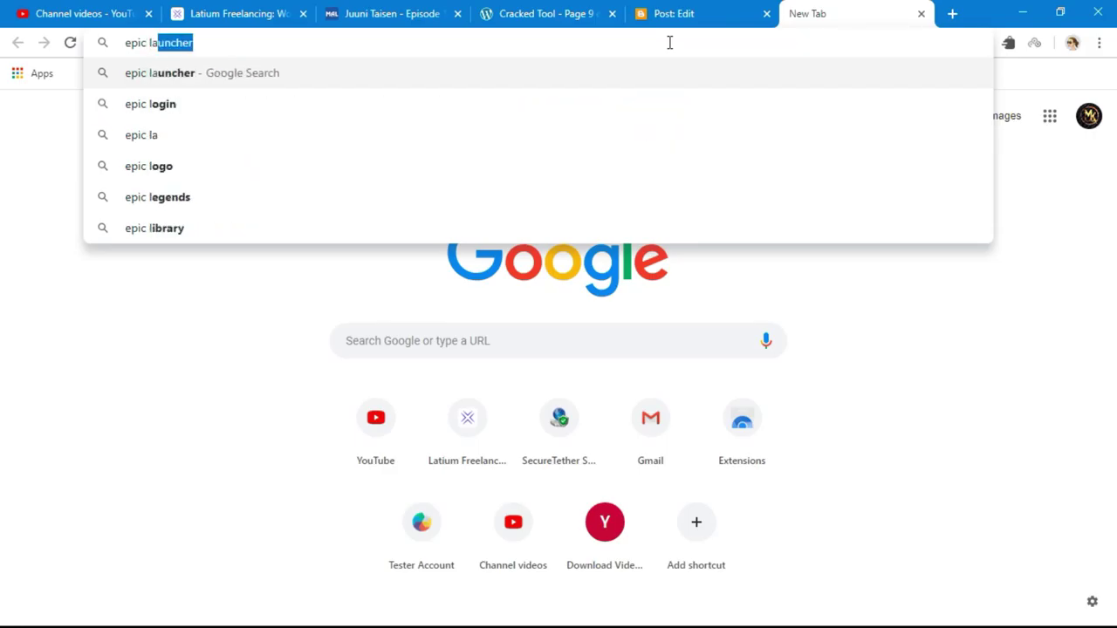
key("Return")
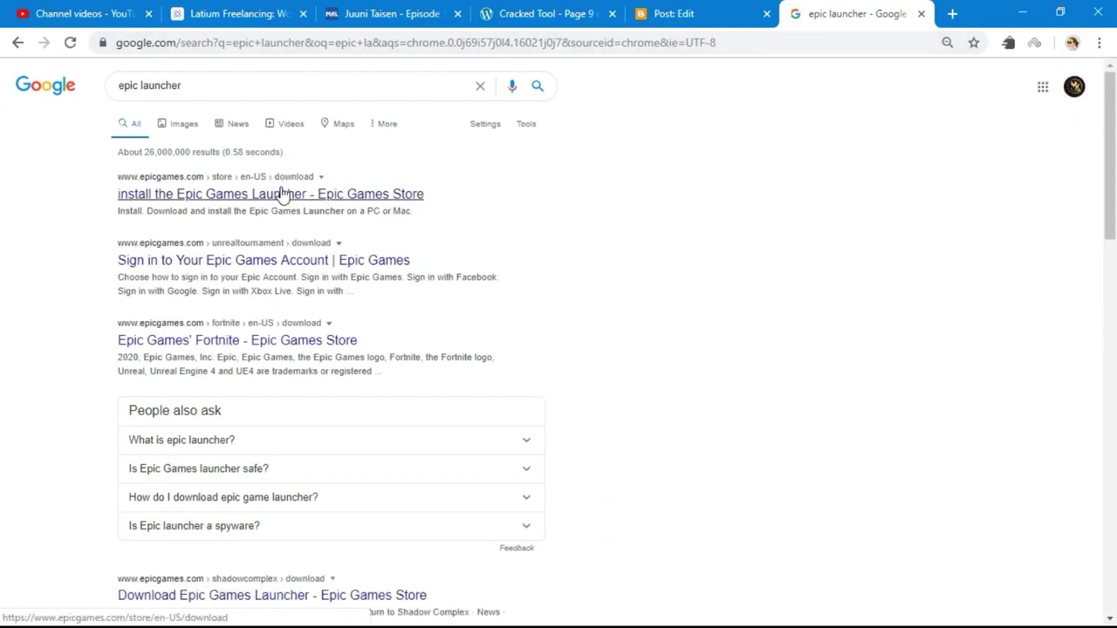
left_click(384, 197)
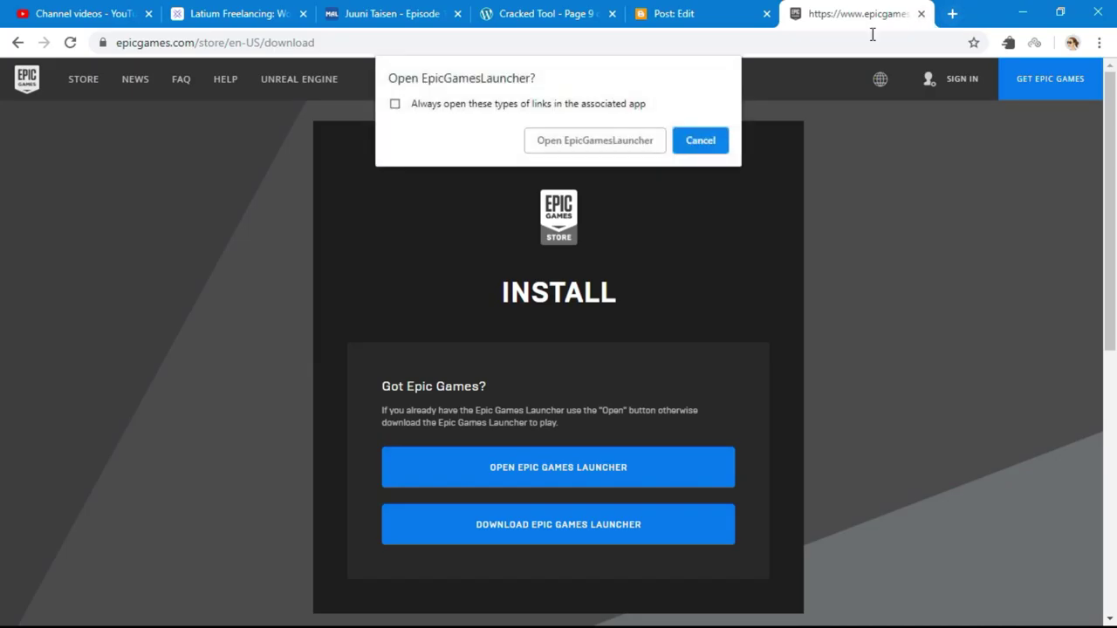
Let these links always open the Epic Games Launcher, open it, and minimize the browser
left_click(396, 105)
left_click(604, 142)
left_click(1018, 14)
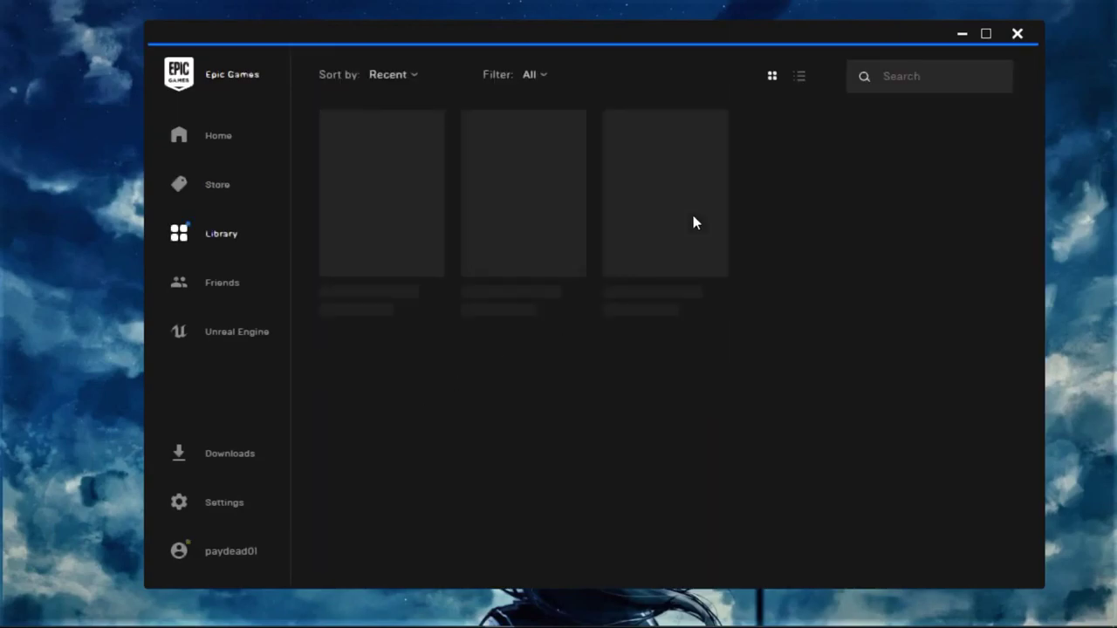
Scroll down through the owned games in the Library and back to the top
scroll(508, 212, "down", 5)
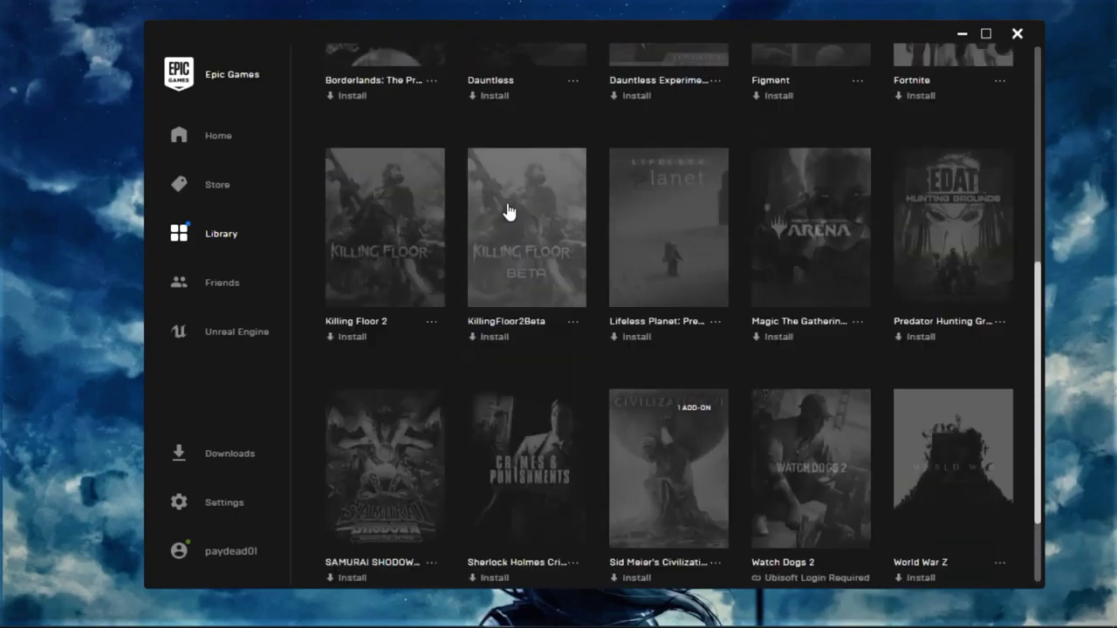
scroll(508, 213, "up", 5)
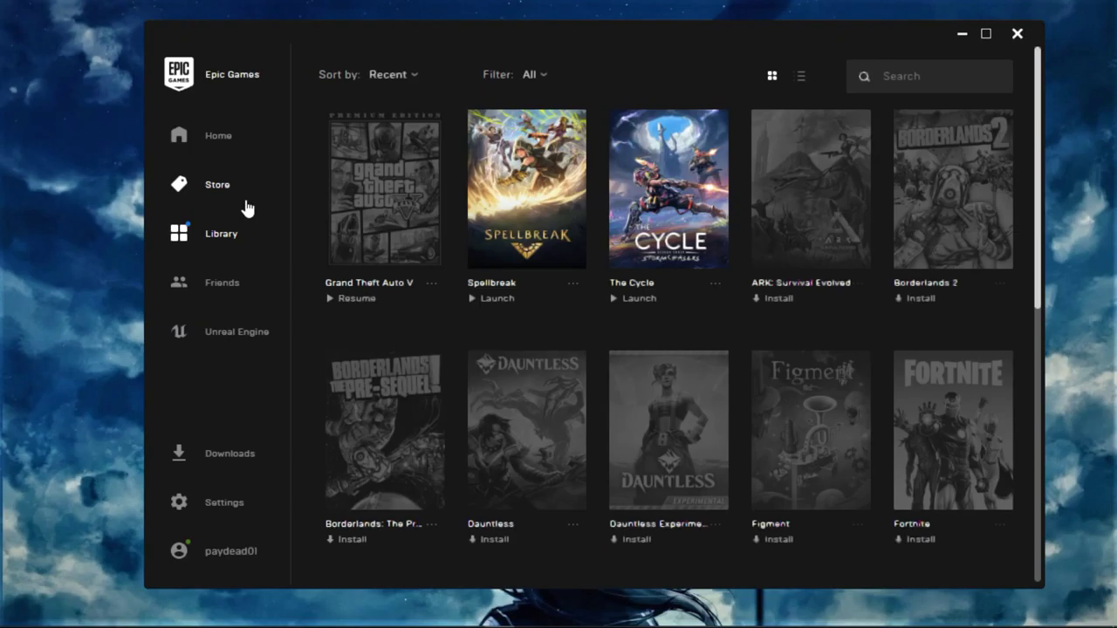
Switch to the Store and open the full list of Free Games
left_click(247, 208)
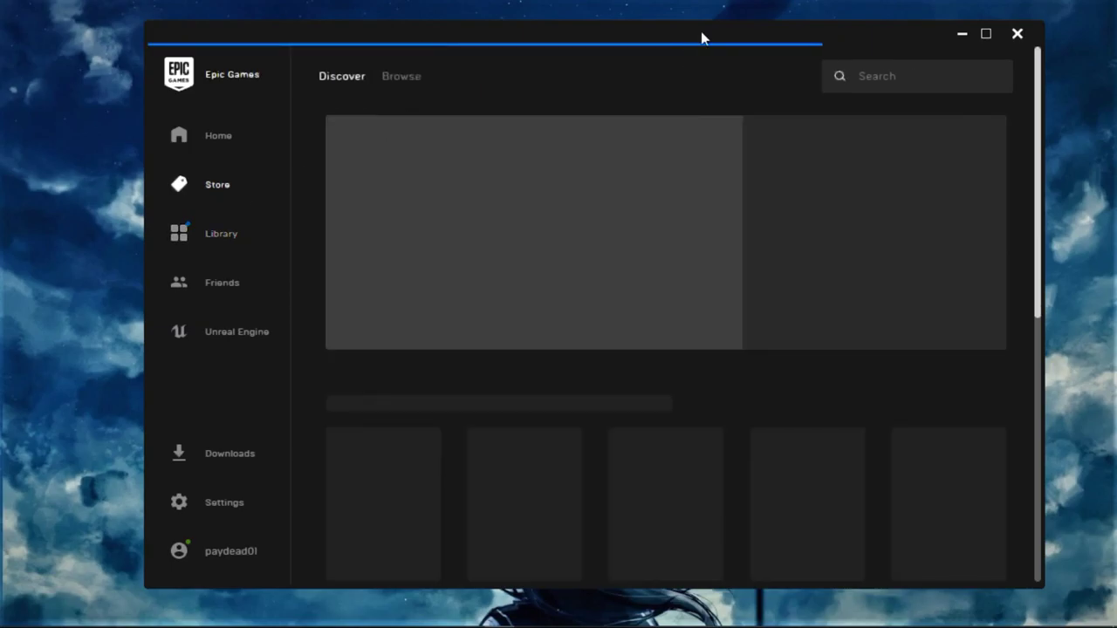
left_click_drag(715, 32, 660, 33)
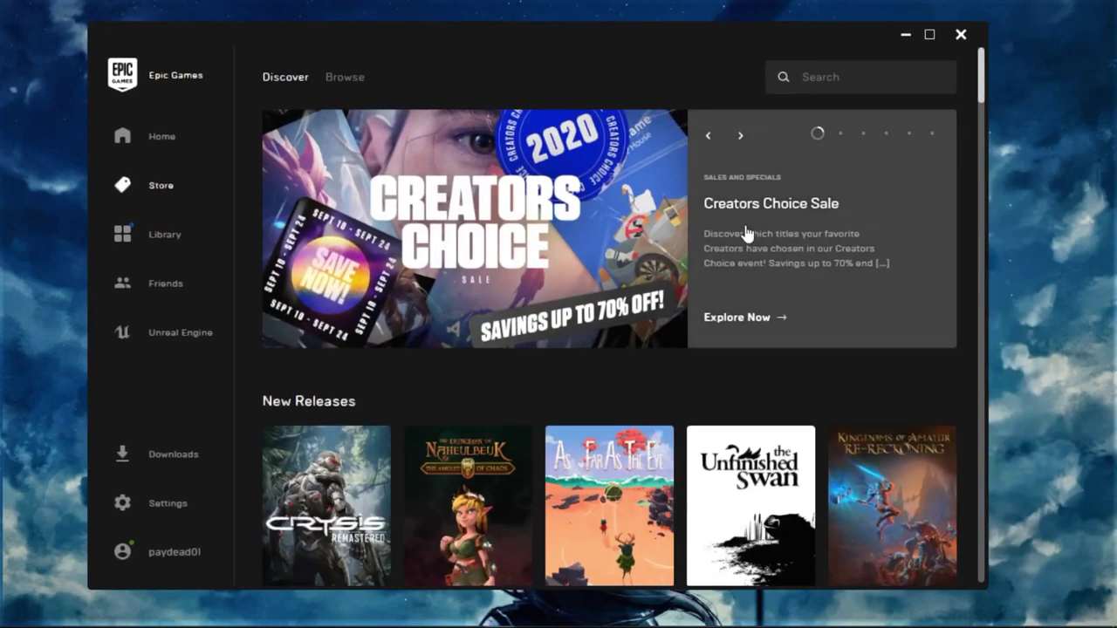
scroll(741, 288, "down", 4)
scroll(722, 384, "down", 5)
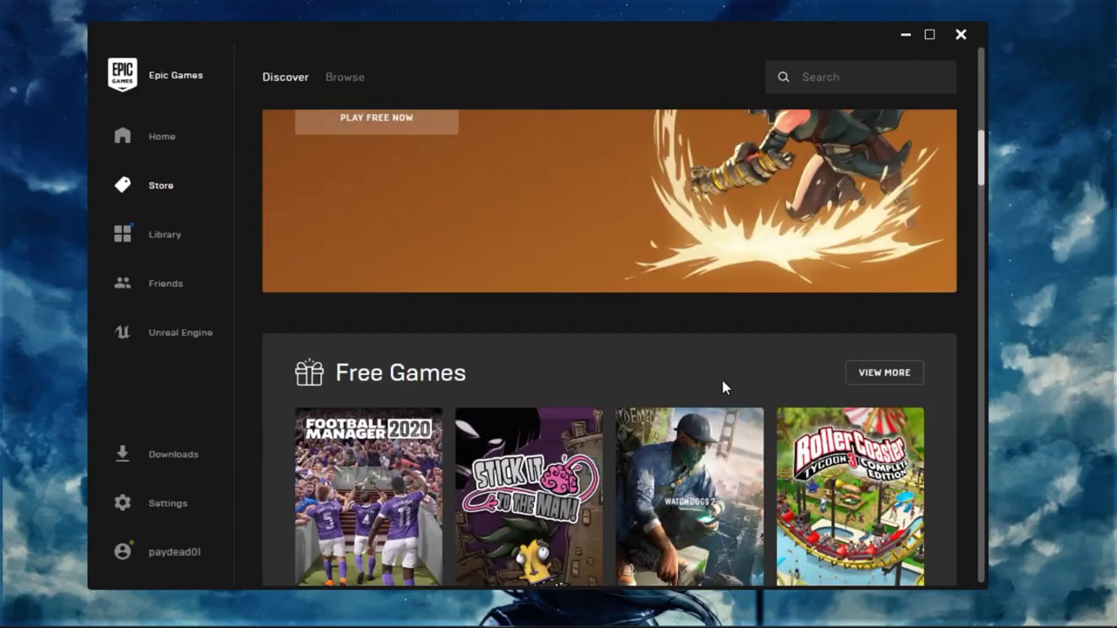
scroll(837, 340, "down", 2)
left_click(913, 294)
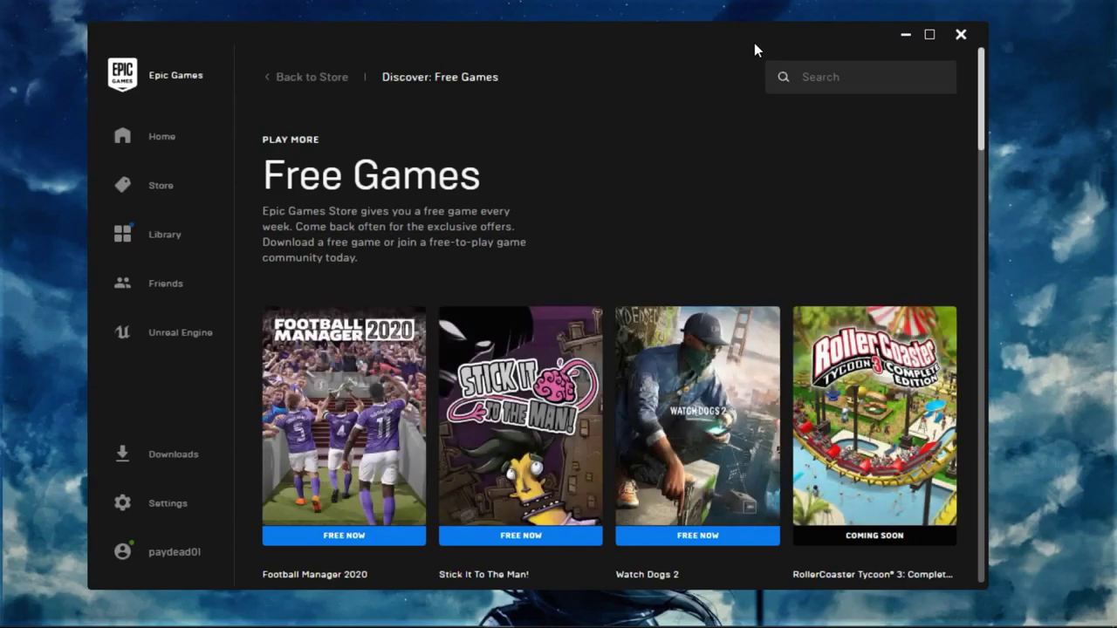
Open Watch Dogs 2, pass the mature-content notice, and follow the Owned Standard Edition
left_click_drag(754, 43, 723, 35)
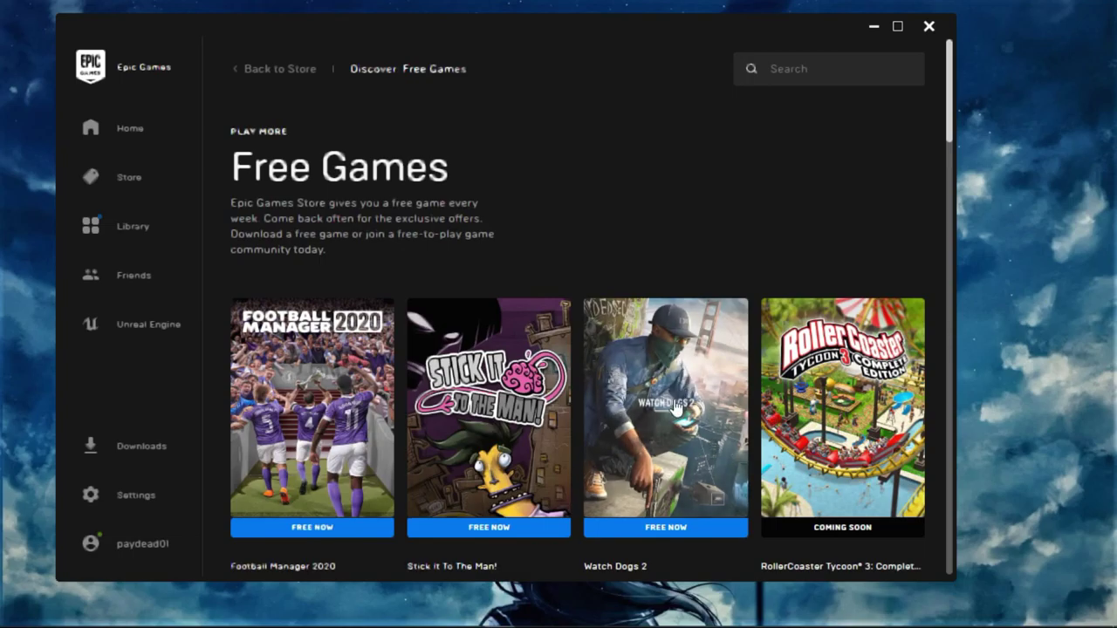
left_click(676, 406)
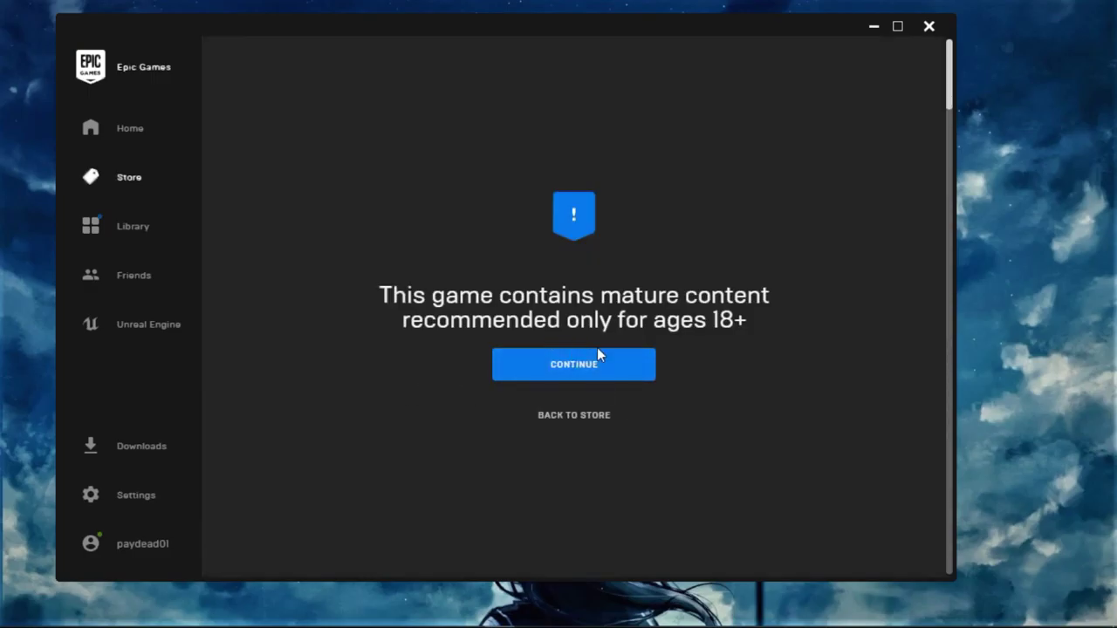
left_click(608, 368)
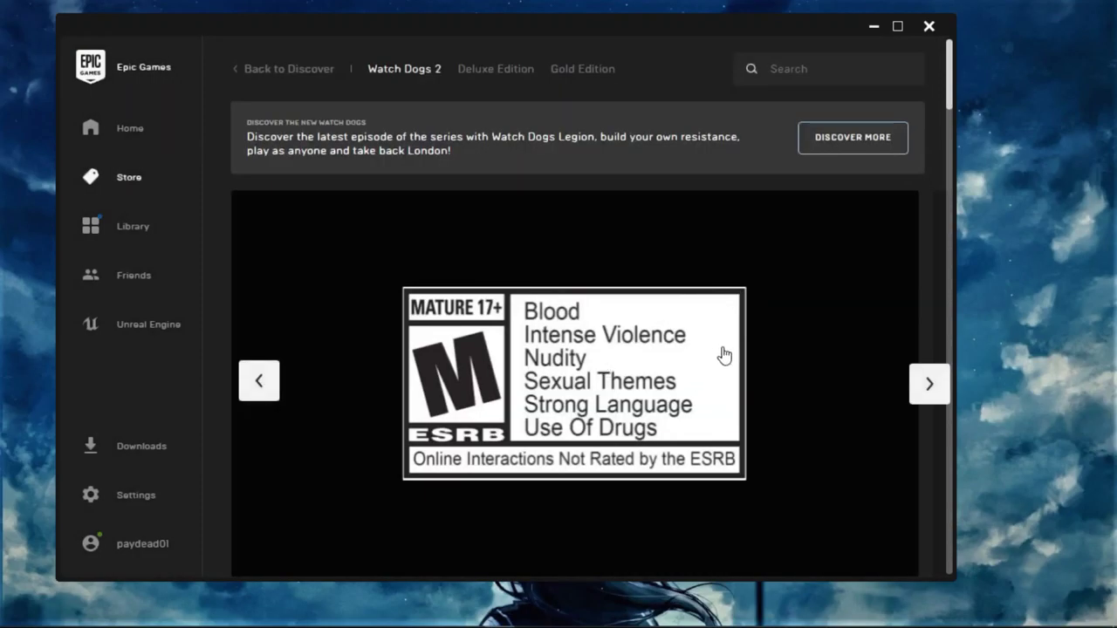
scroll(725, 353, "down", 5)
scroll(889, 232, "down", 5)
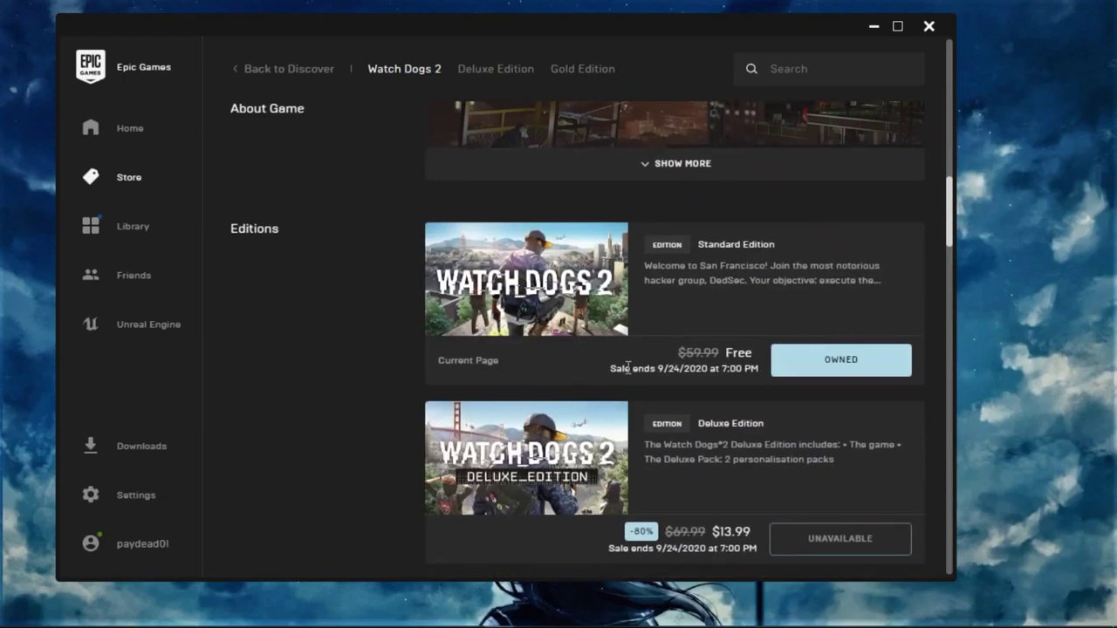
left_click(842, 365)
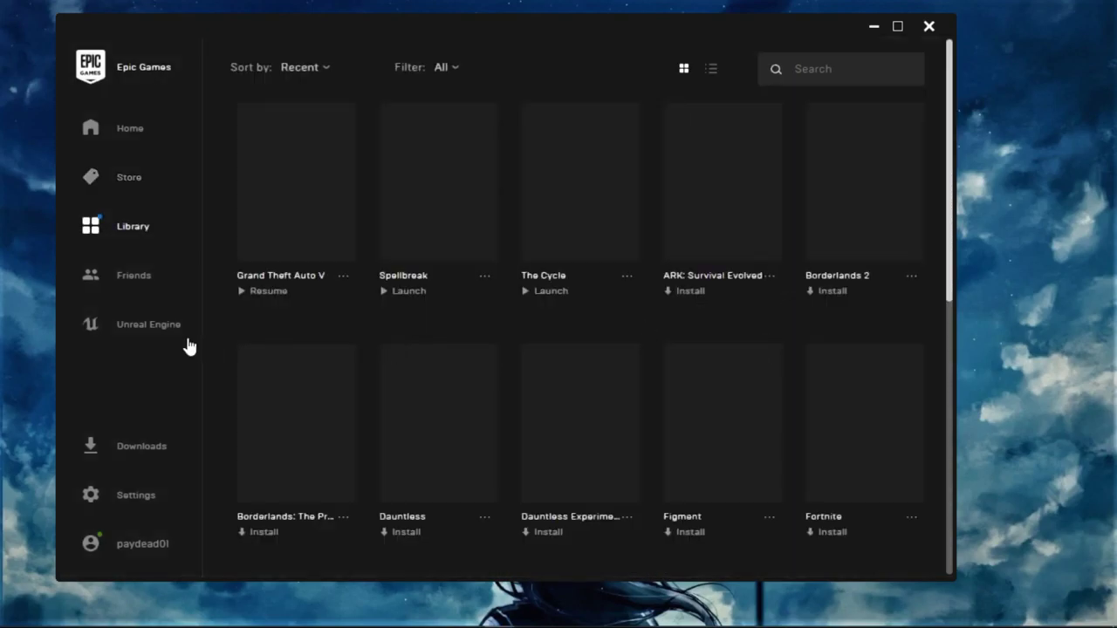
Select the Watch Dogs 2 tile marked Ubisoft Login Required in the Library
scroll(713, 406, "down", 2)
scroll(713, 401, "up", 2)
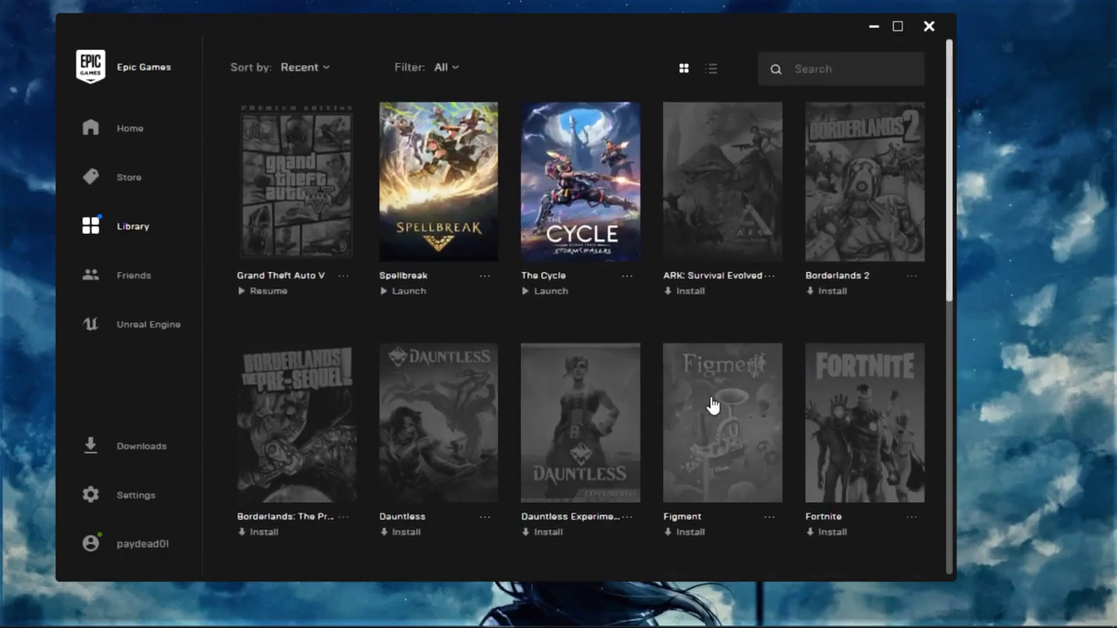
scroll(708, 406, "down", 2)
scroll(436, 440, "down", 3)
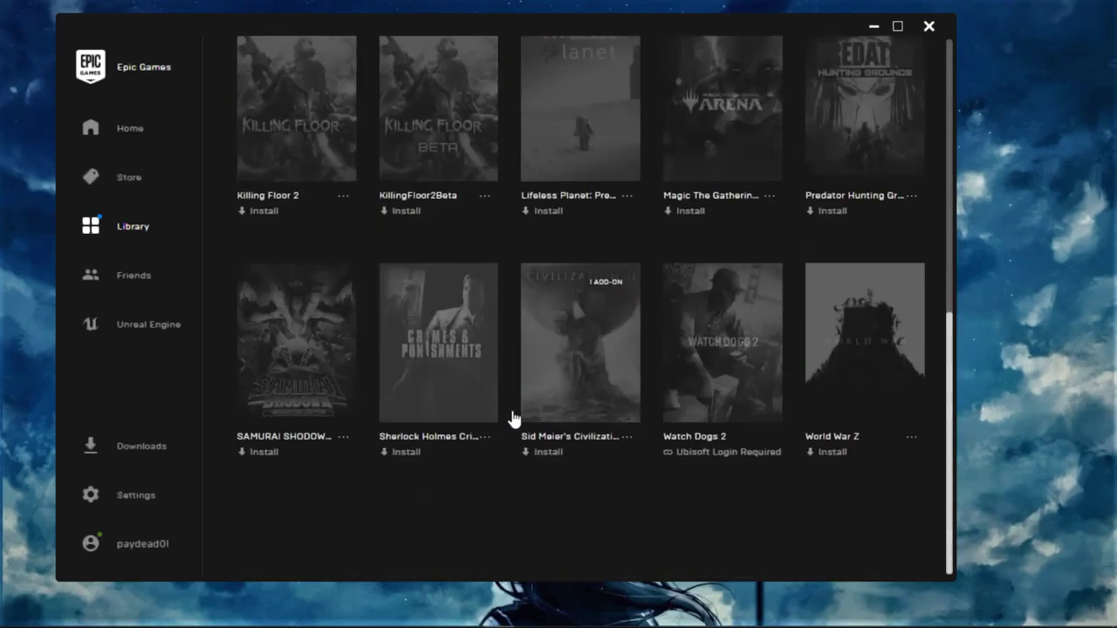
left_click(749, 366)
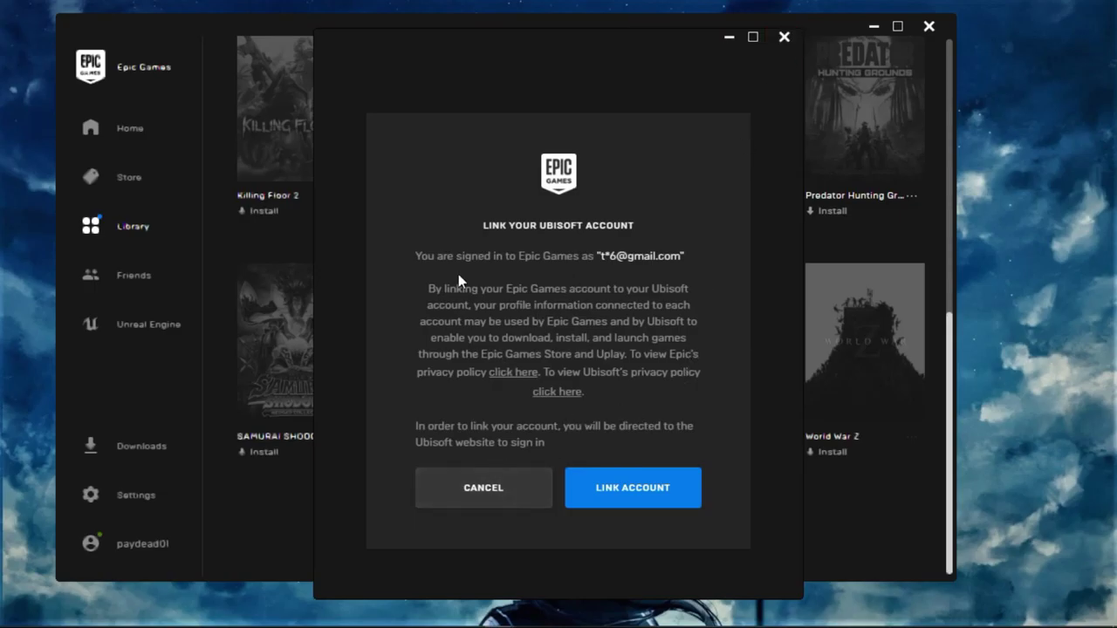
Agree to link the Ubisoft account and close the leftover linking tab in the browser
left_click(637, 481)
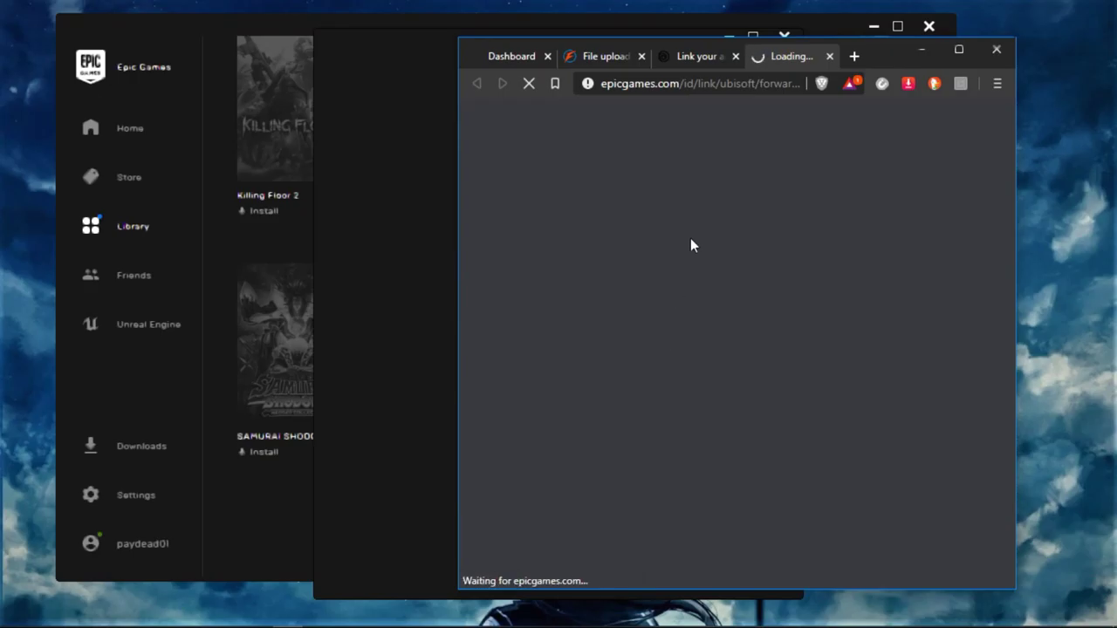
left_click(734, 57)
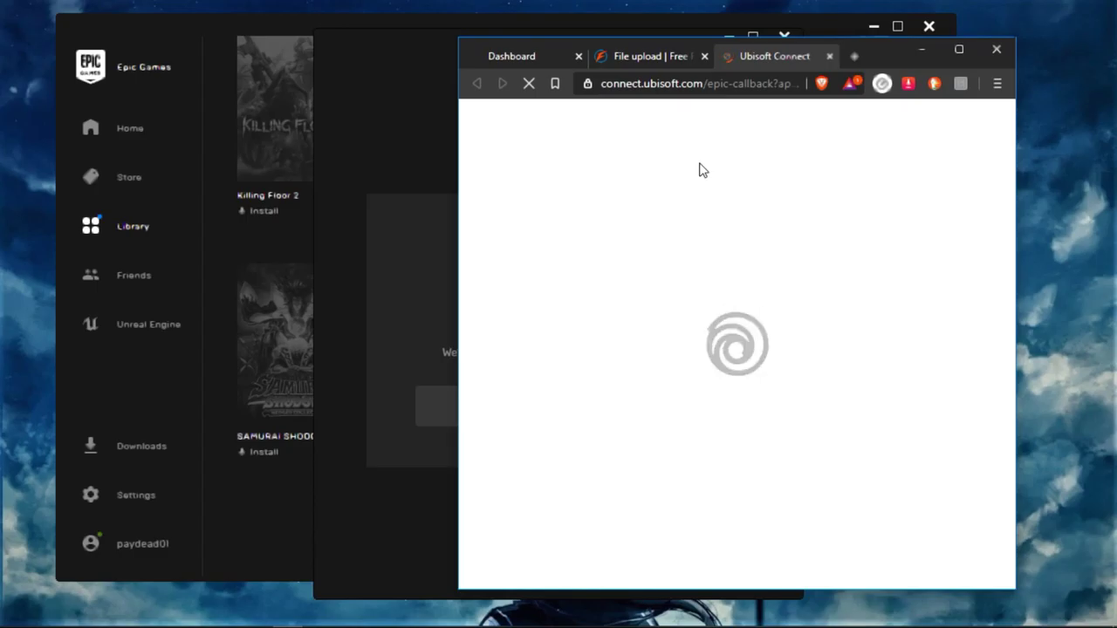
Dismiss the page menu and begin entering the Ubisoft account e-mail address
right_click(702, 170)
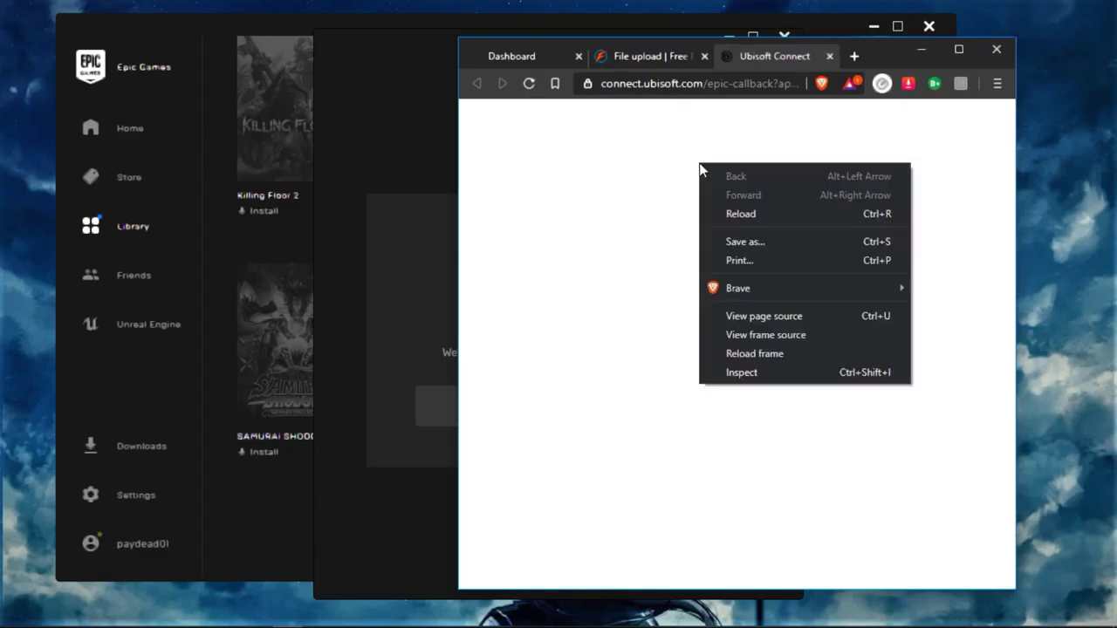
key("Escape")
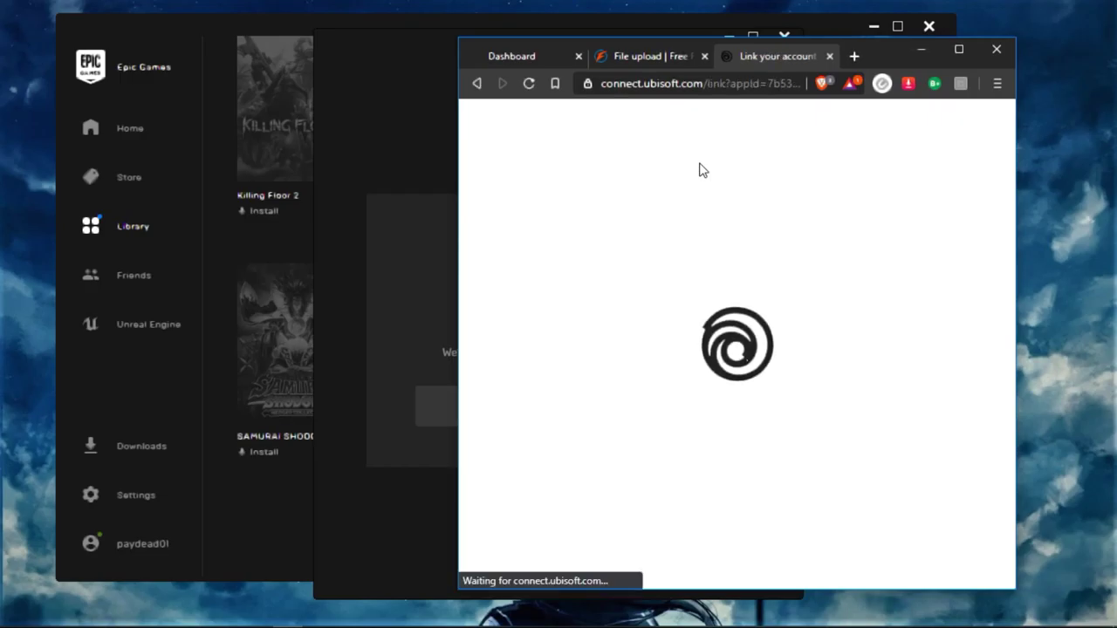
left_click(709, 375)
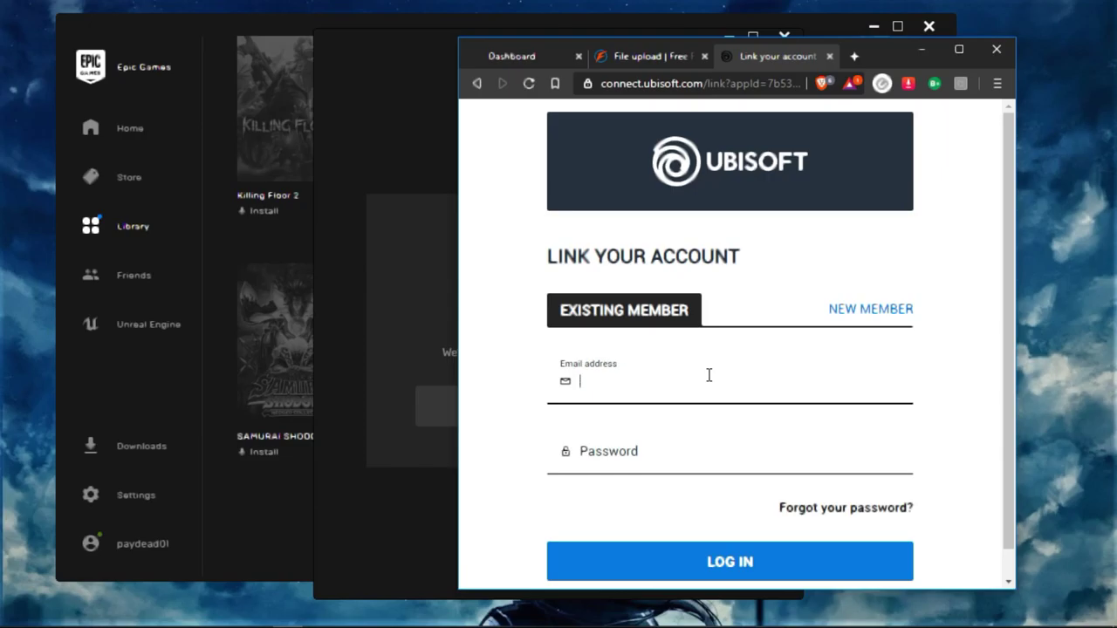
type("dad")
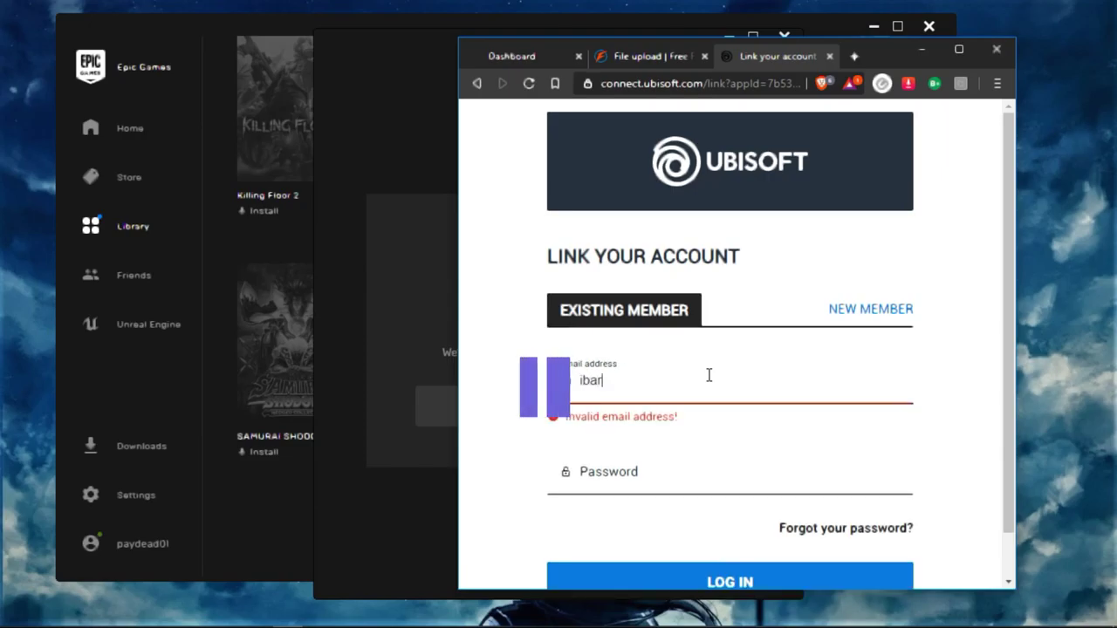
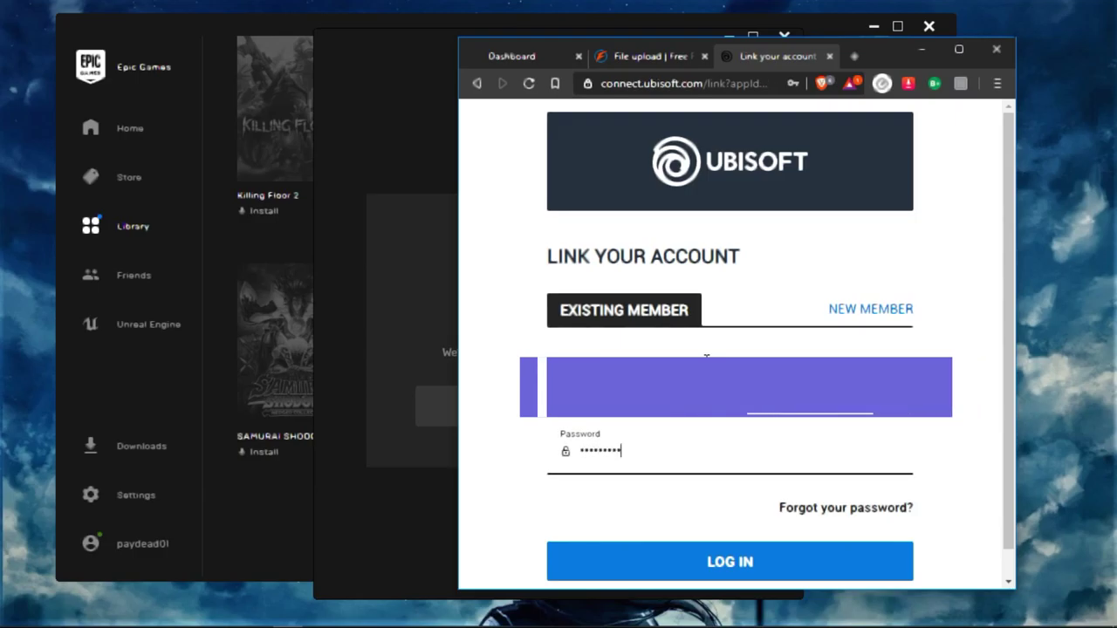
Submit the Ubisoft login to link the accounts and decline saving the password
key("Return")
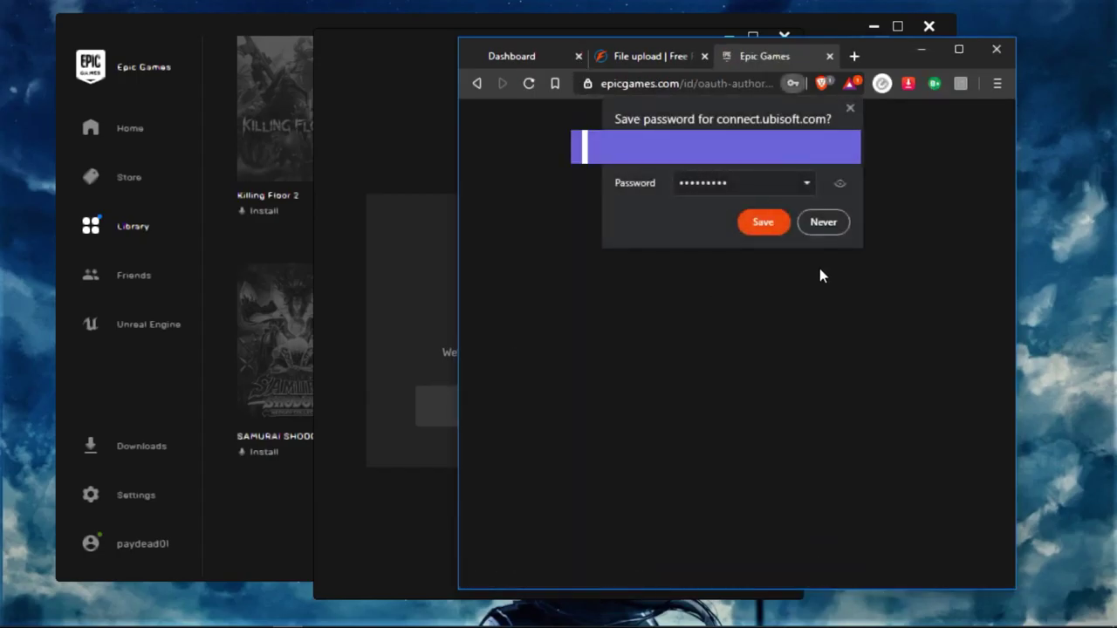
left_click(762, 221)
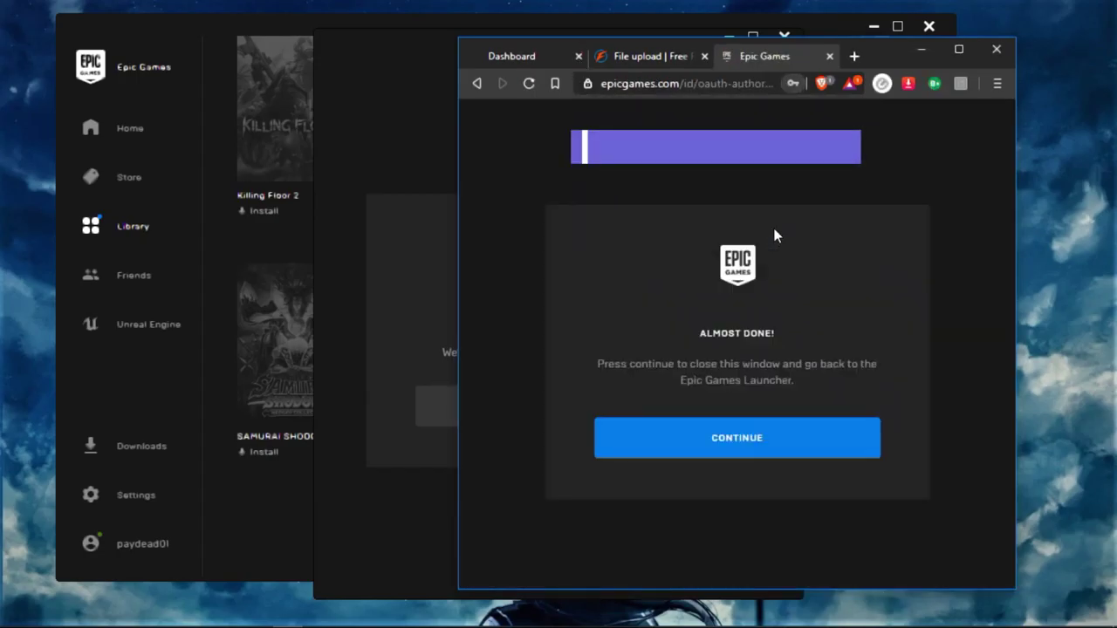
Continue from the Almost Done page to the Success page, then return to the Epic launcher
left_click(765, 441)
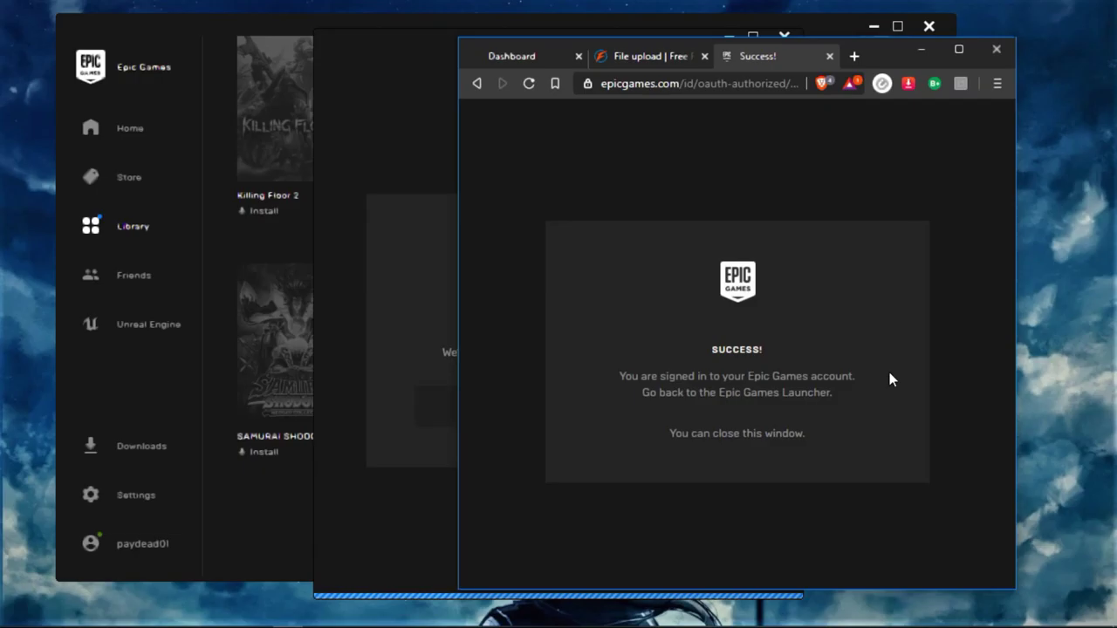
left_click(424, 325)
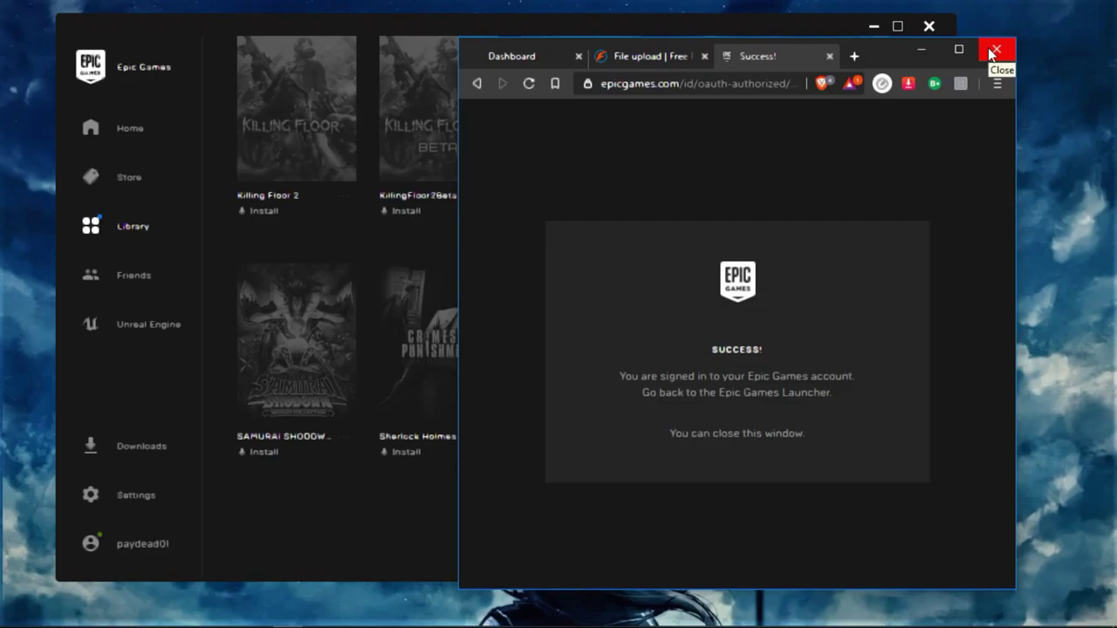
Close the sign-in browser and cancel the Watch Dogs 2 install dialog without installing
left_click(413, 532)
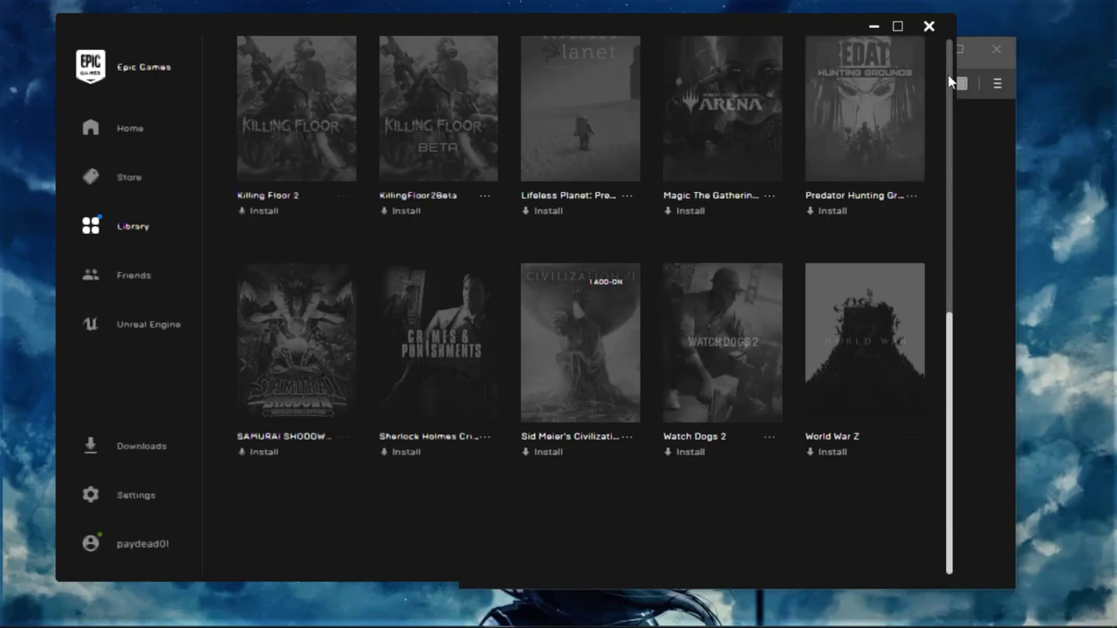
left_click(992, 58)
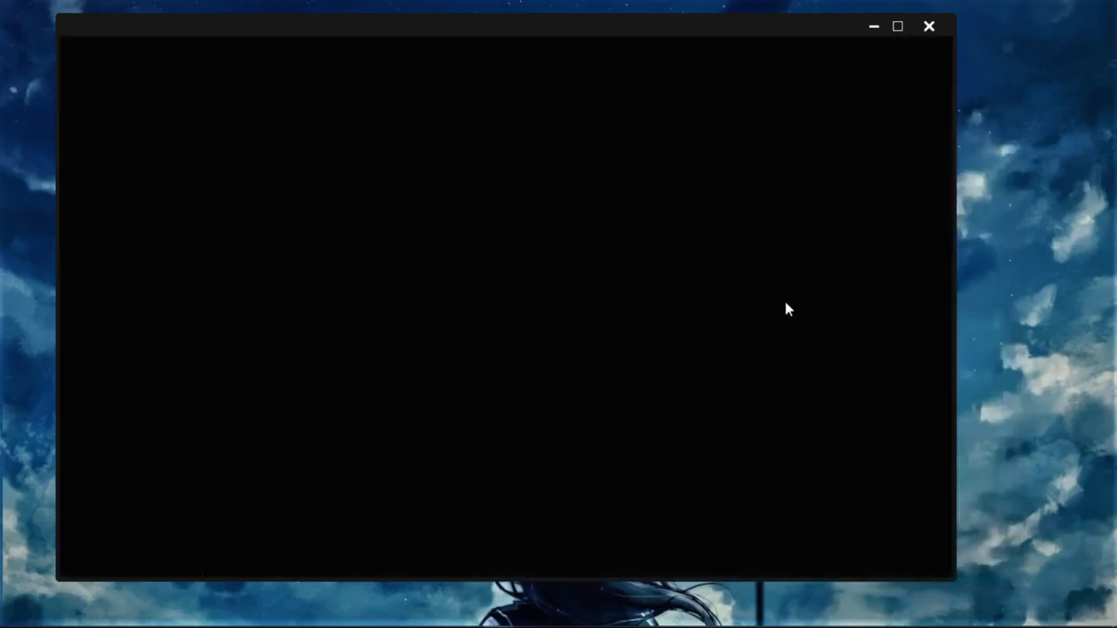
left_click(277, 340)
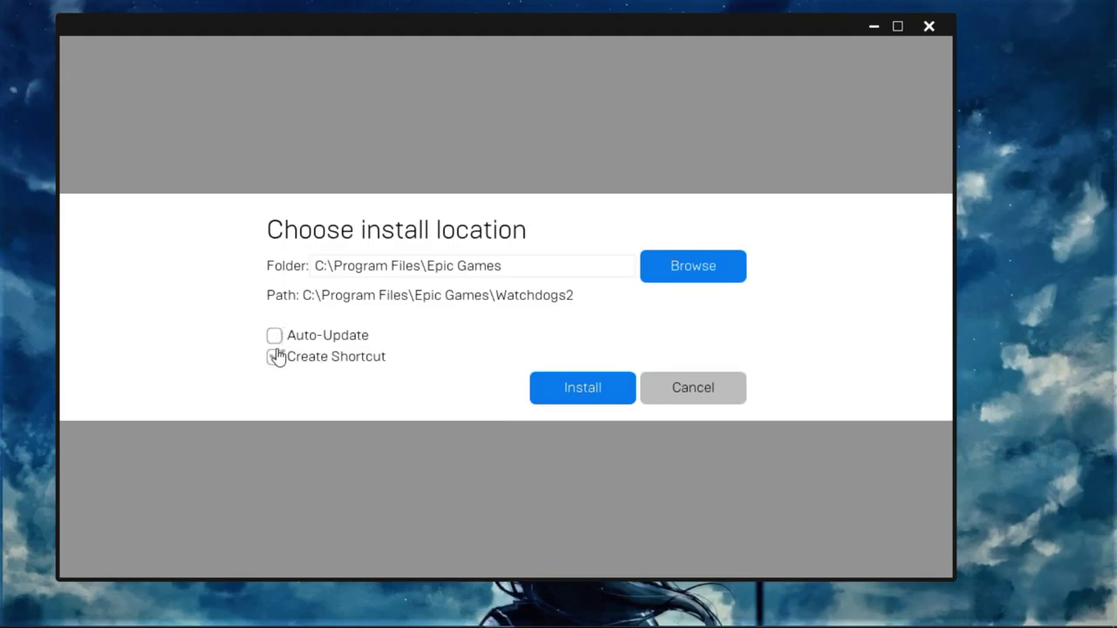
left_click(678, 389)
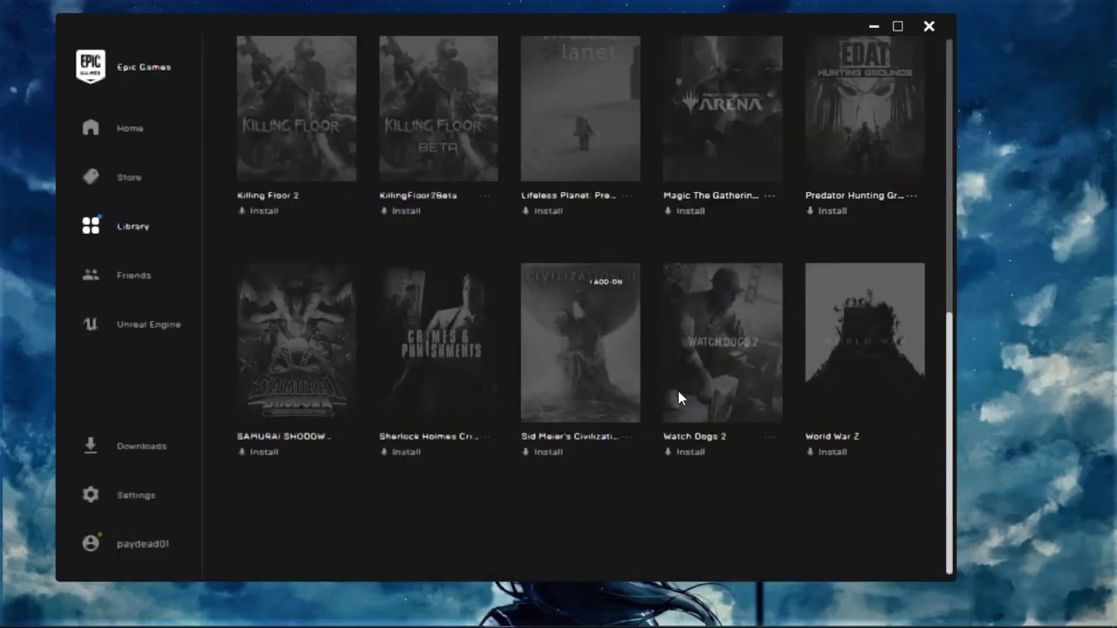
Go to the Watch Dogs 2 store page and advance its carousel to the trailer
left_click(771, 442)
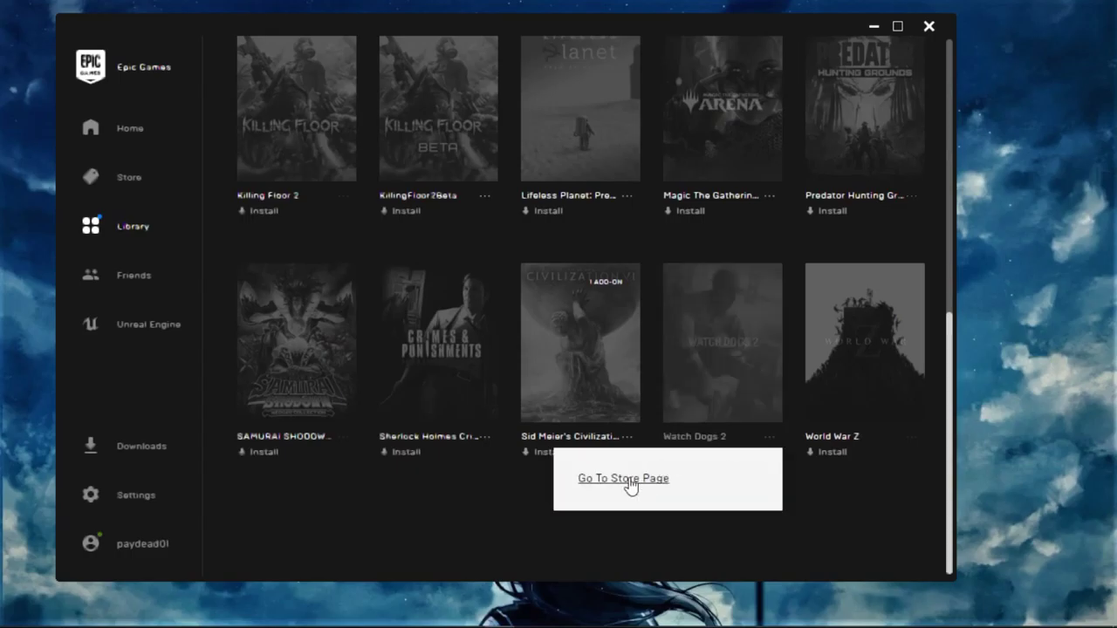
left_click(733, 381)
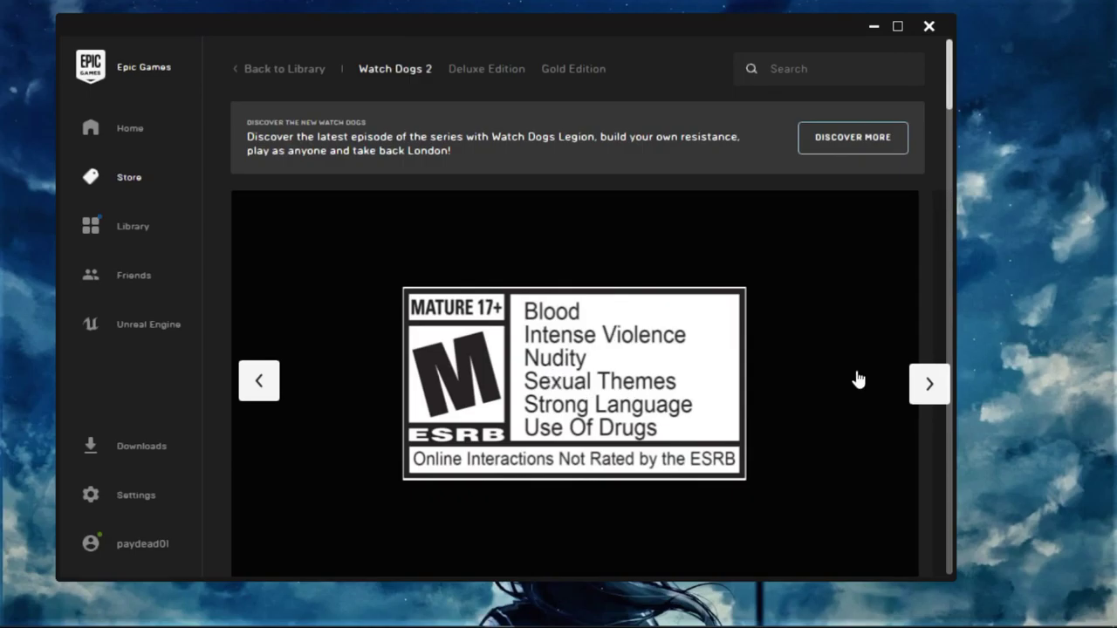
left_click(934, 390)
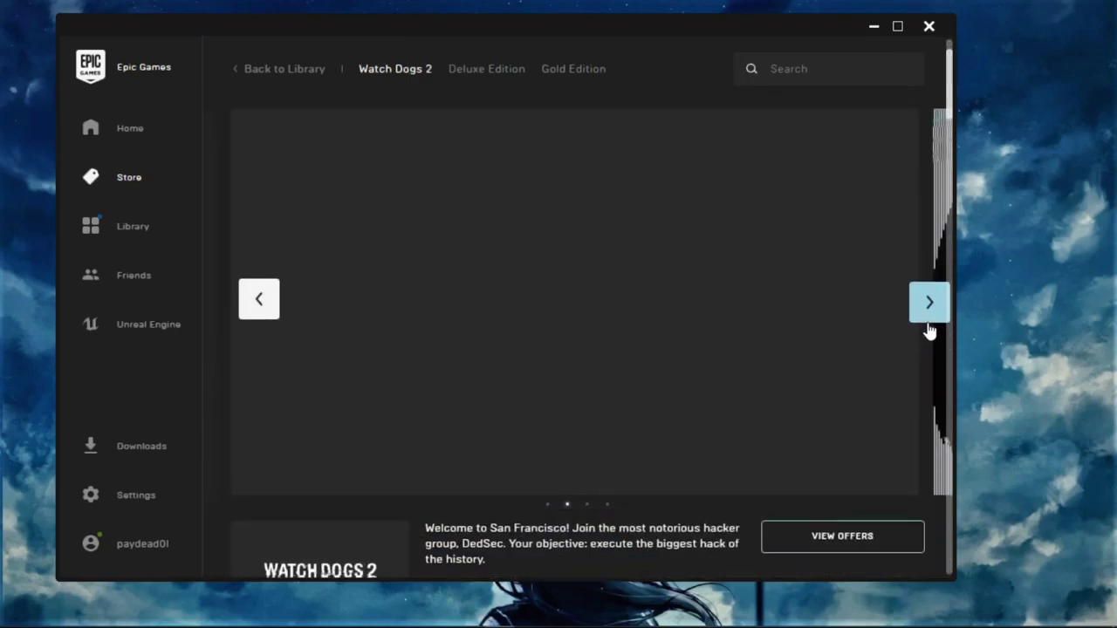
left_click(929, 323)
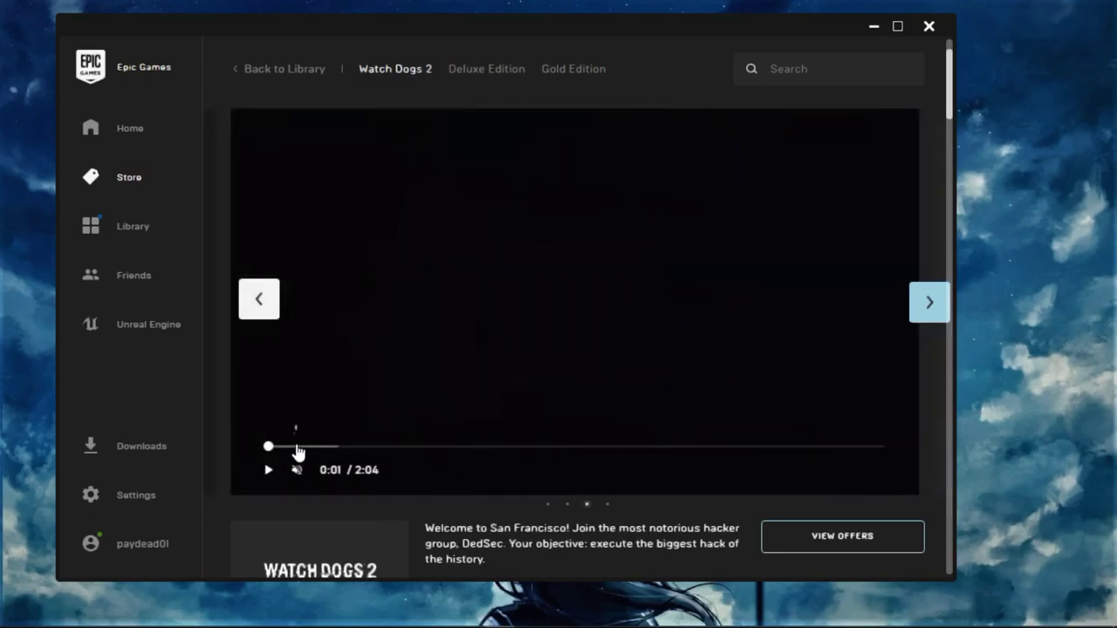
Play the trailer, unmute then mute it, and advance to the fourth slide
left_click(269, 472)
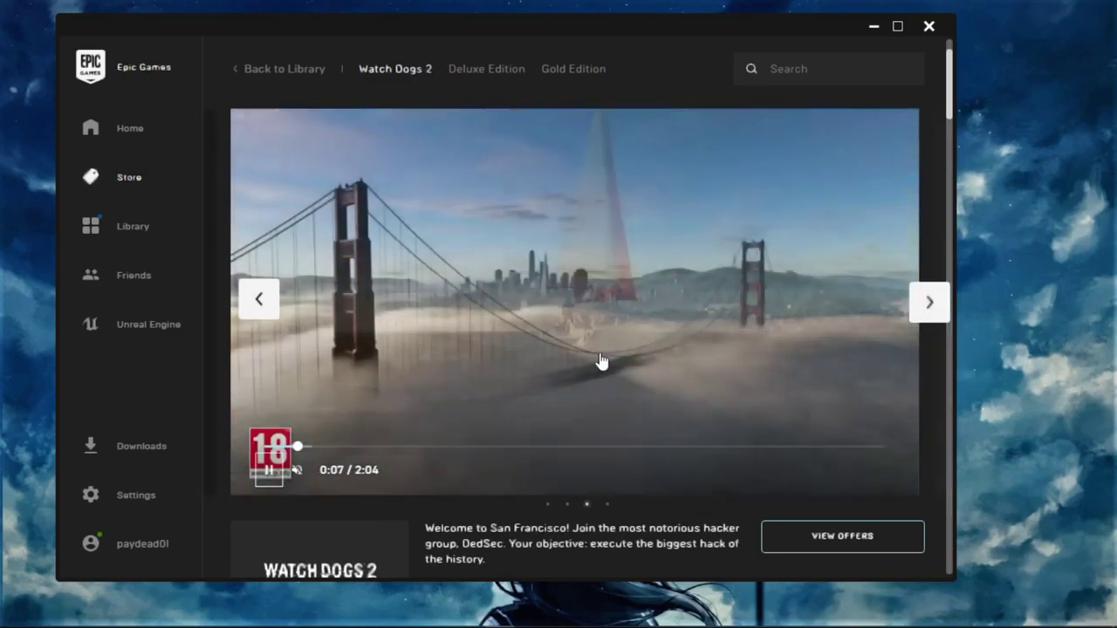
left_click(296, 472)
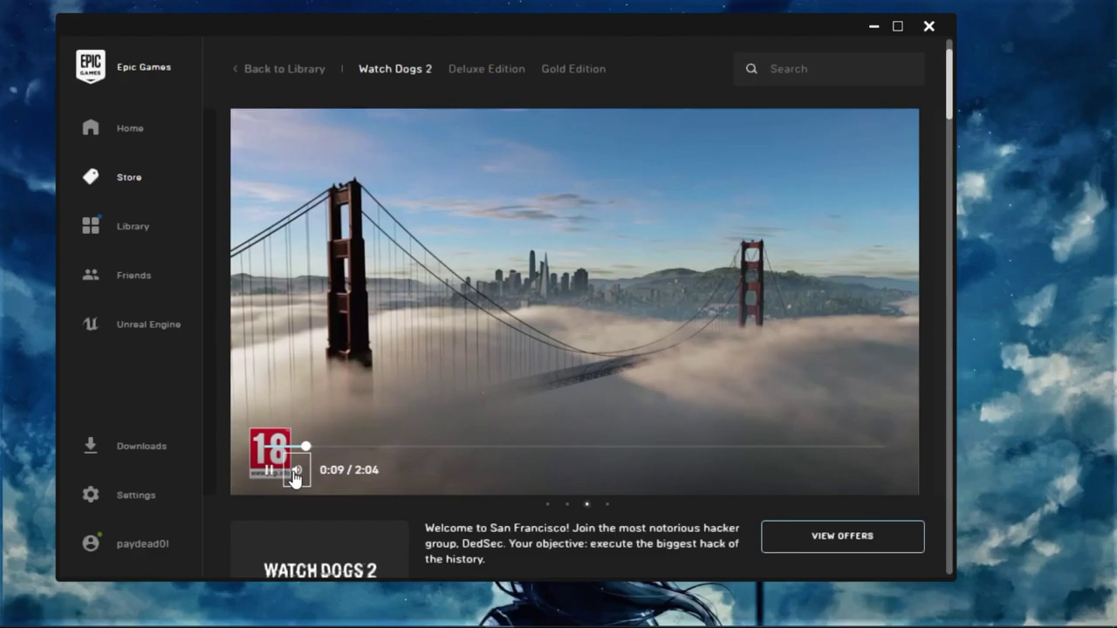
left_click(297, 472)
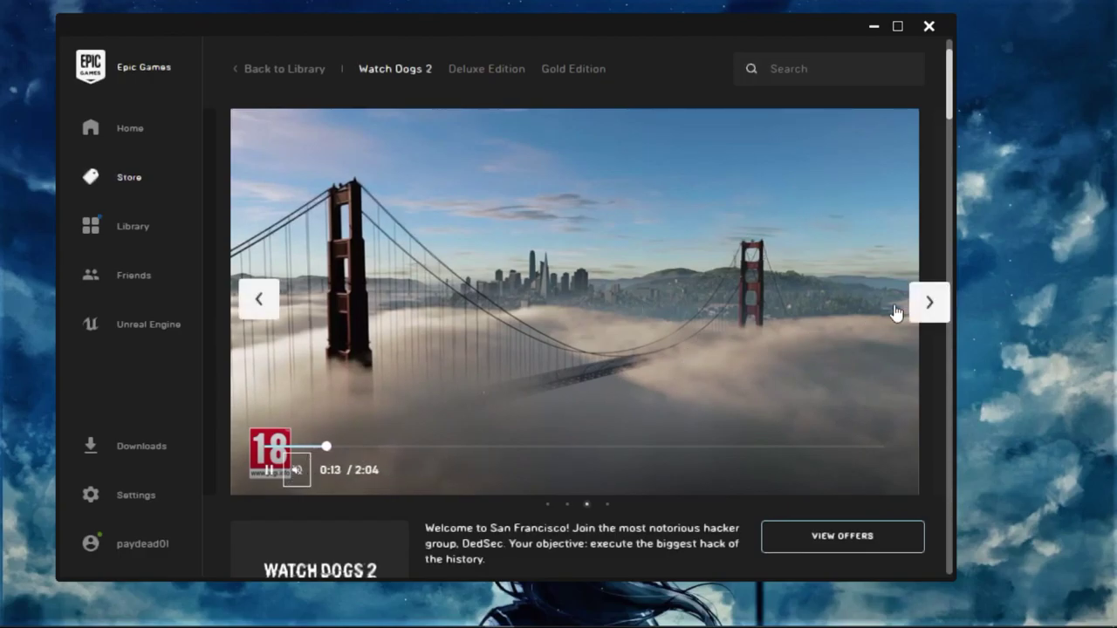
left_click(930, 301)
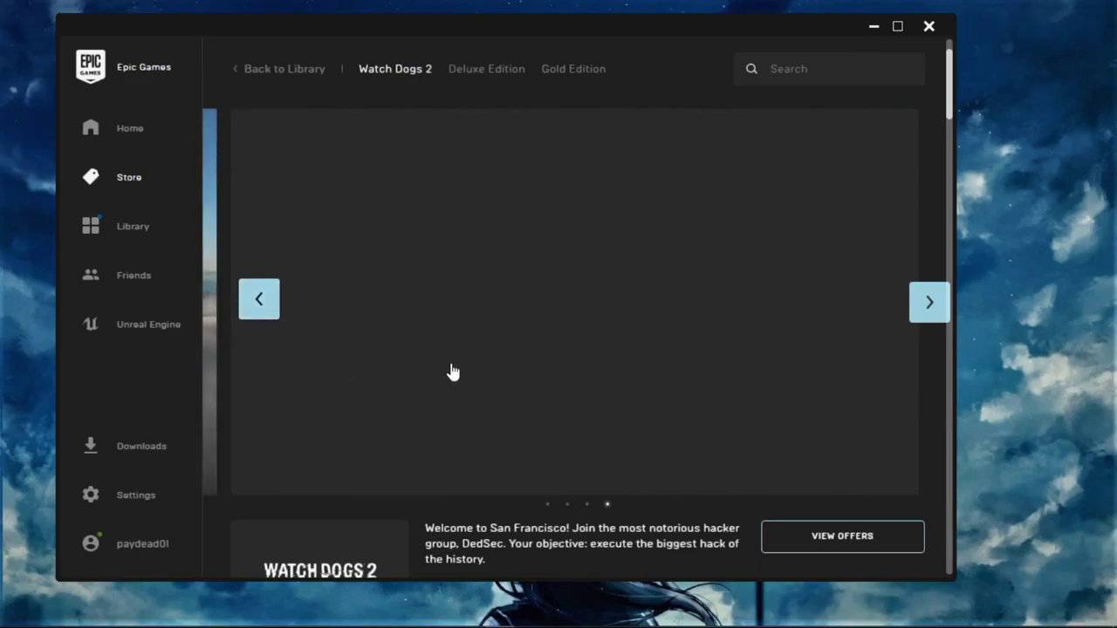
scroll(561, 355, "down", 5)
scroll(561, 355, "down", 6)
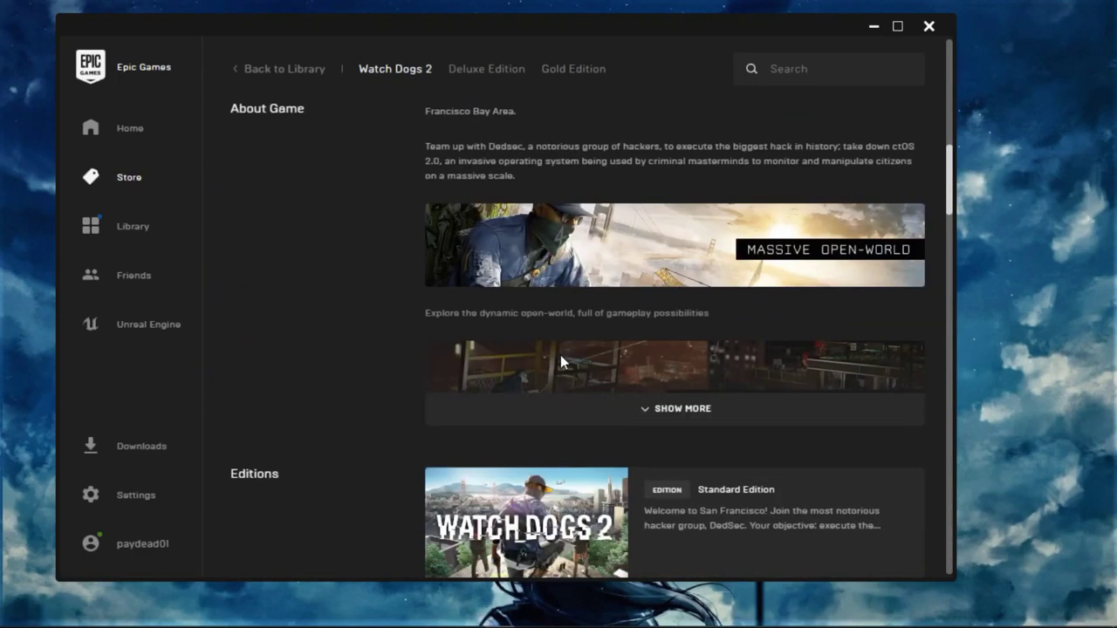
scroll(666, 343, "up", 2)
left_click(668, 339)
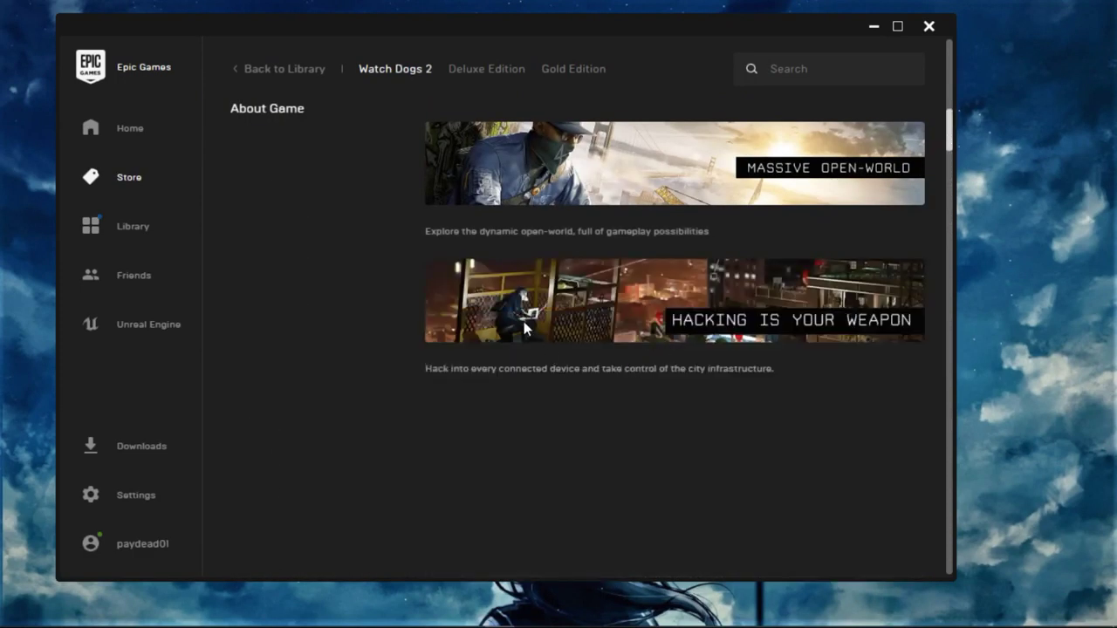
scroll(672, 336, "up", 3)
scroll(671, 336, "down", 6)
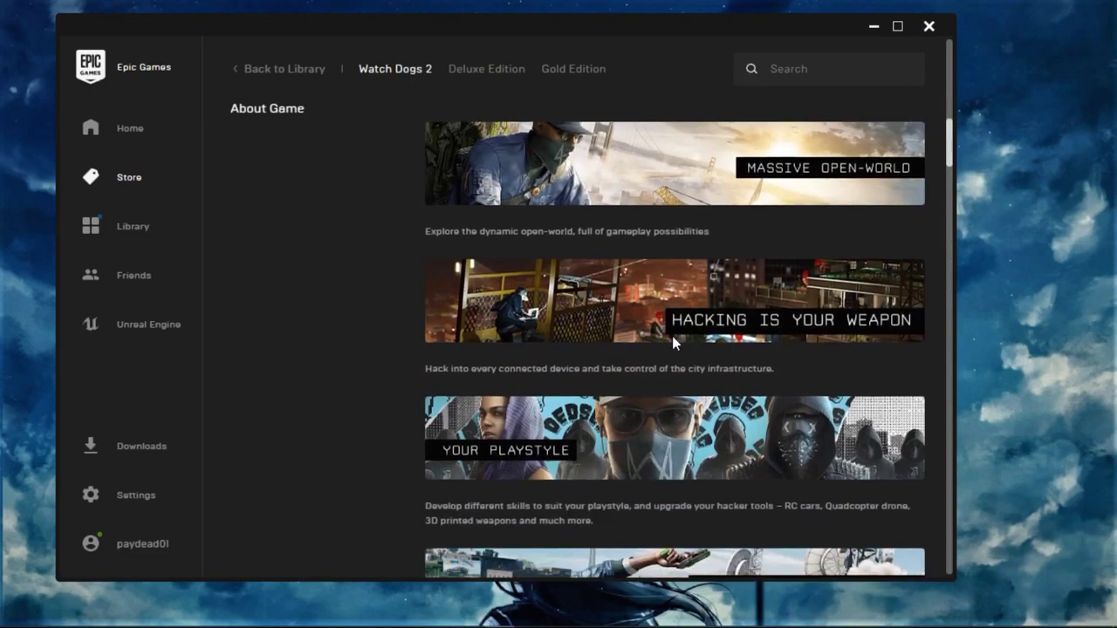
scroll(671, 338, "down", 4)
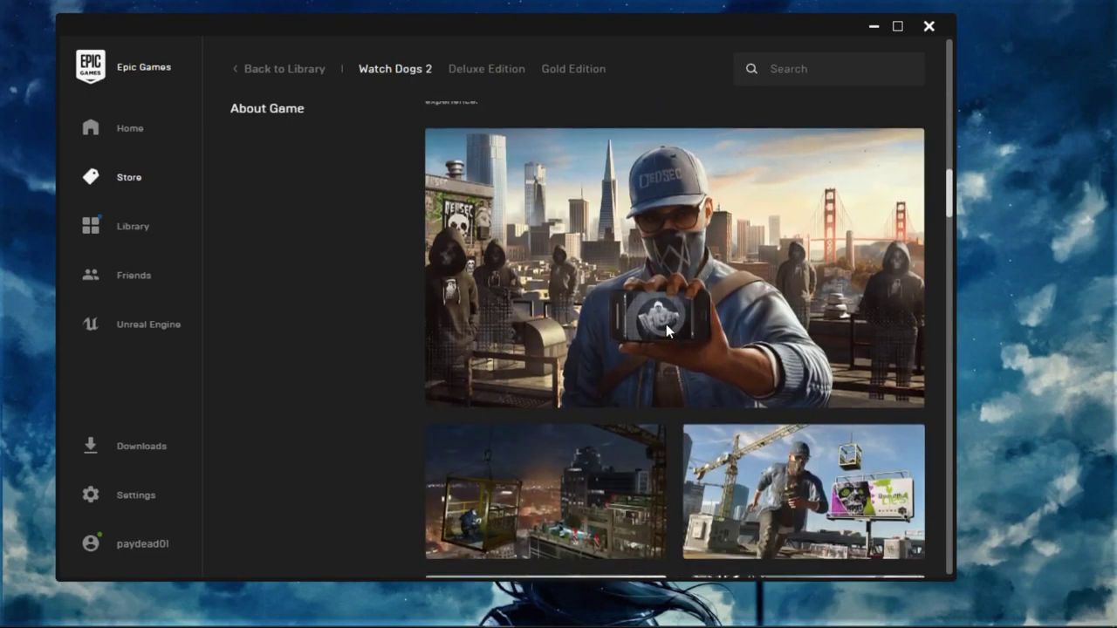
scroll(658, 345, "down", 1)
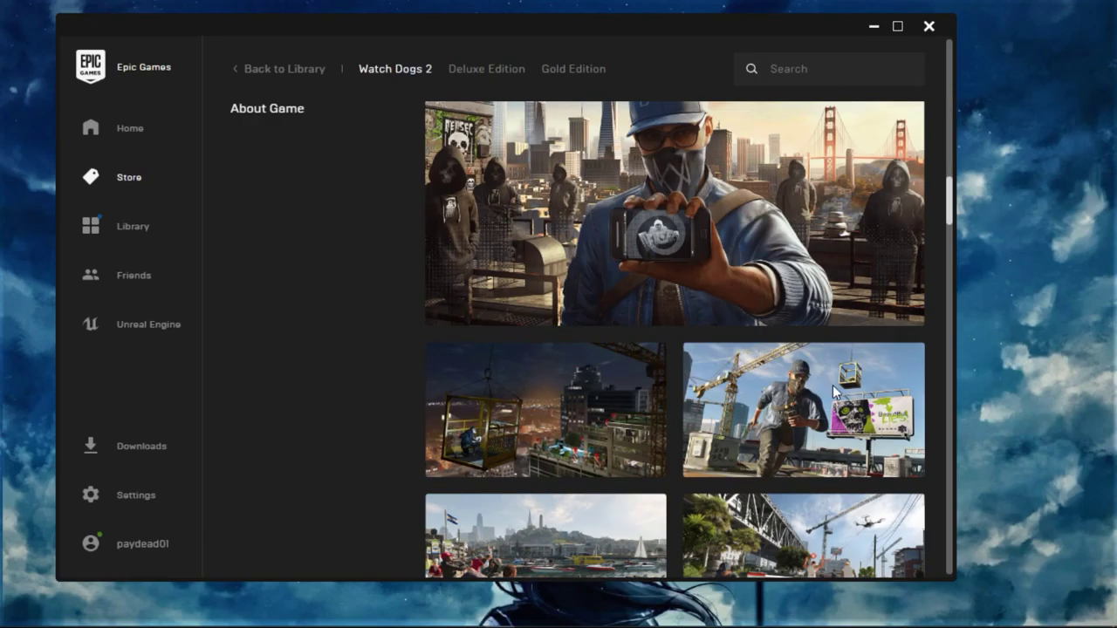
scroll(833, 392, "down", 7)
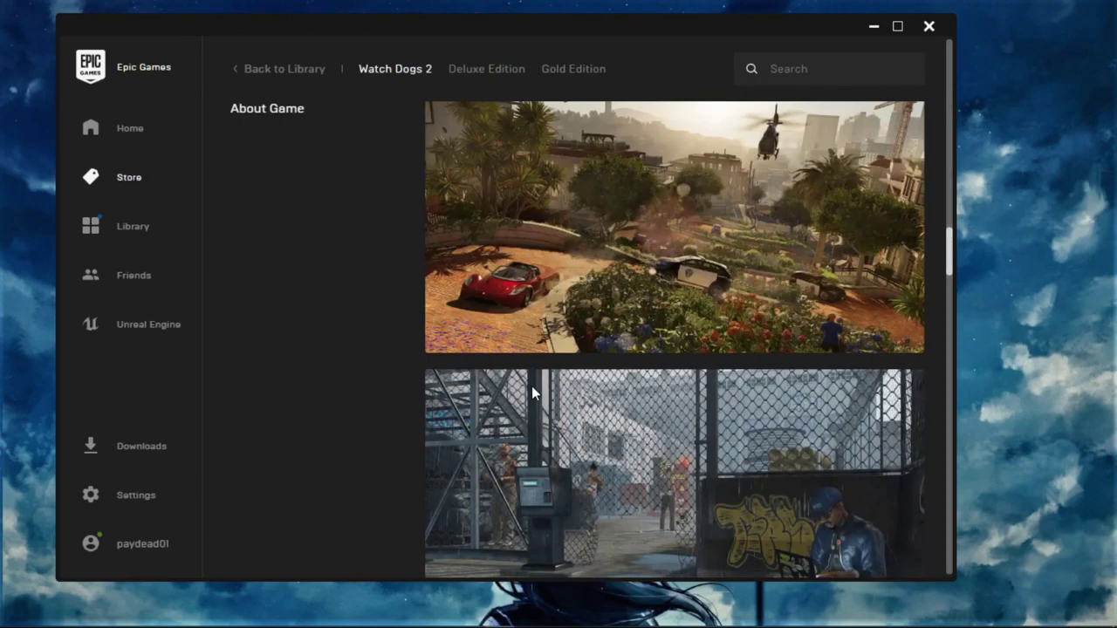
scroll(589, 311, "down", 3)
scroll(588, 312, "down", 6)
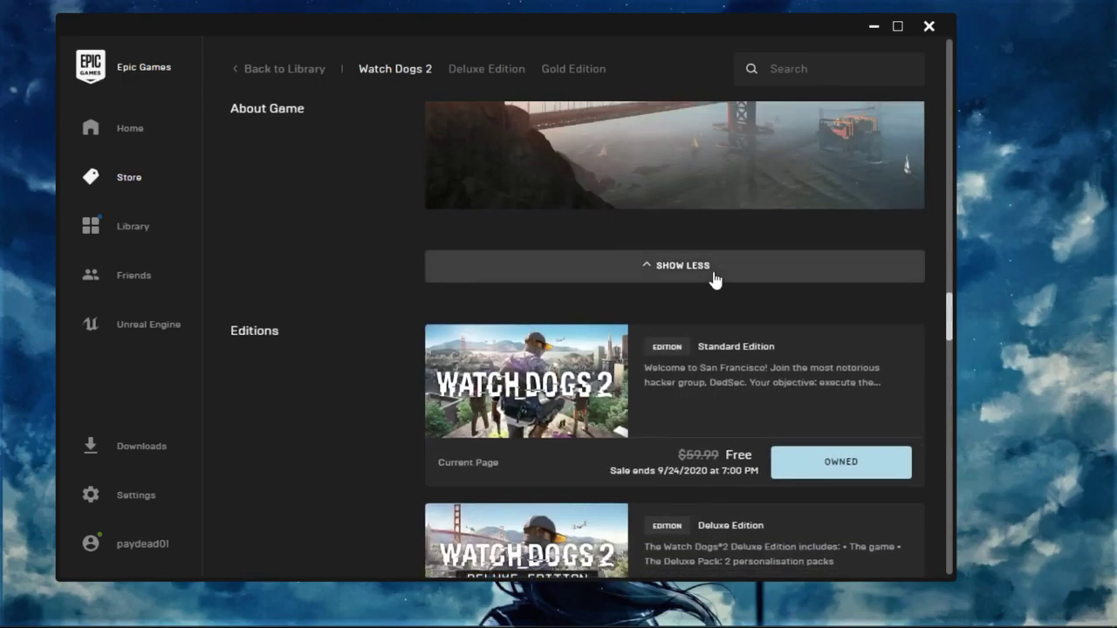
left_click(714, 278)
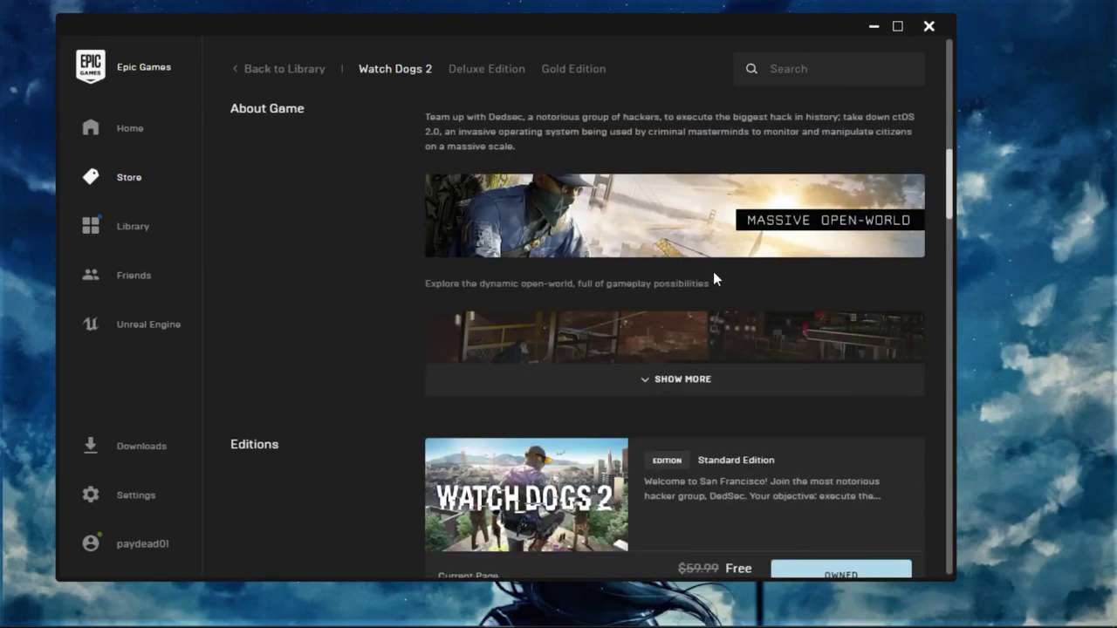
scroll(713, 276, "up", 15)
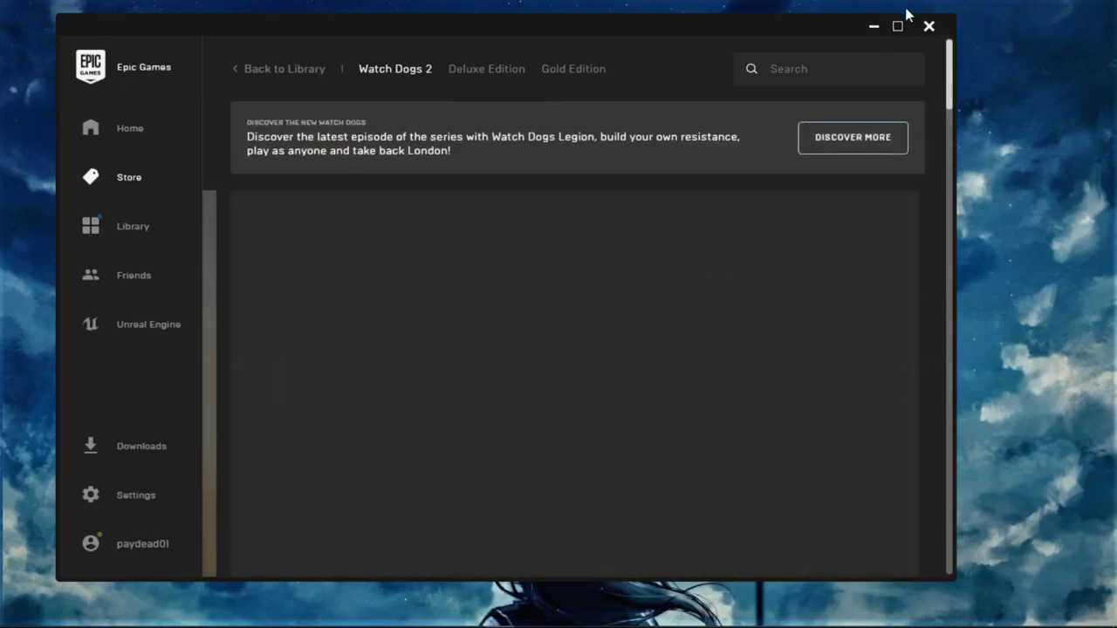